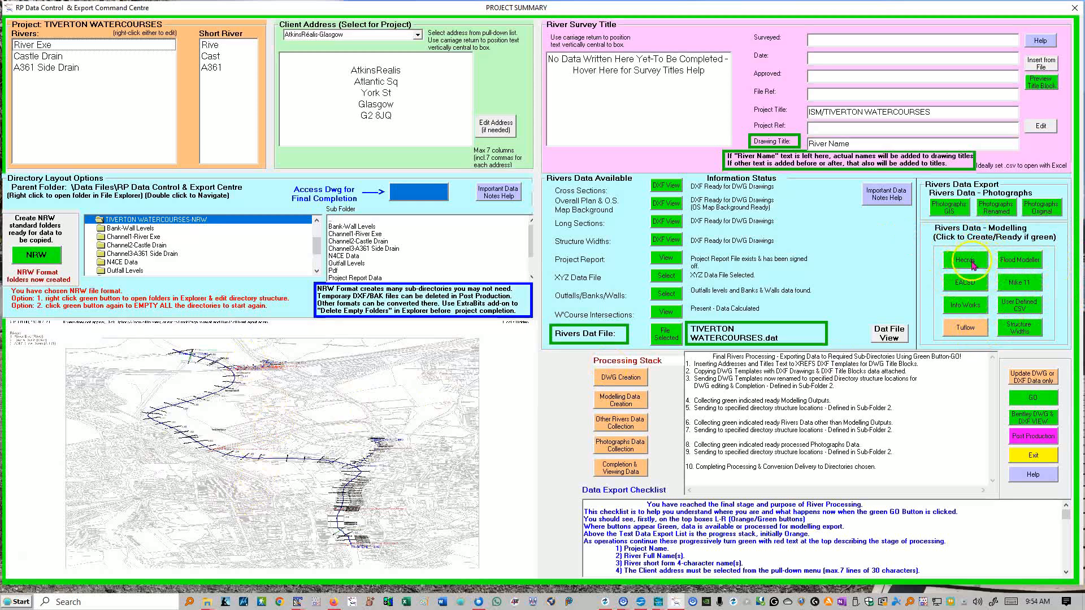
Step: Request the Hecras modelling export for the Tiverton project and decline reprocessing the existing Hecras data
{"action": "left_click", "coordinate": [972, 265]}
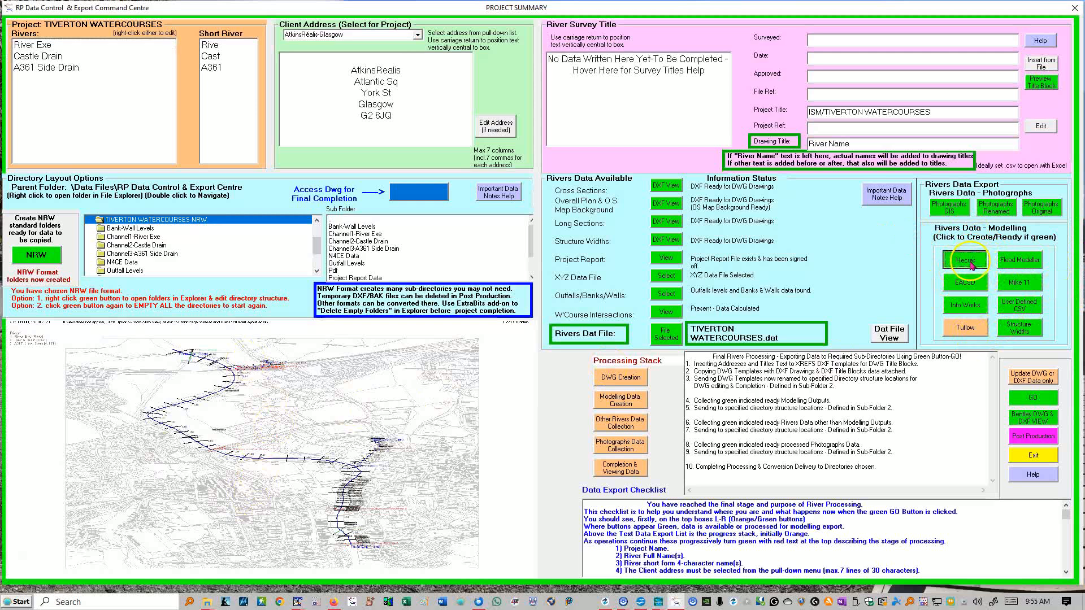
{"action": "left_click", "coordinate": [568, 338]}
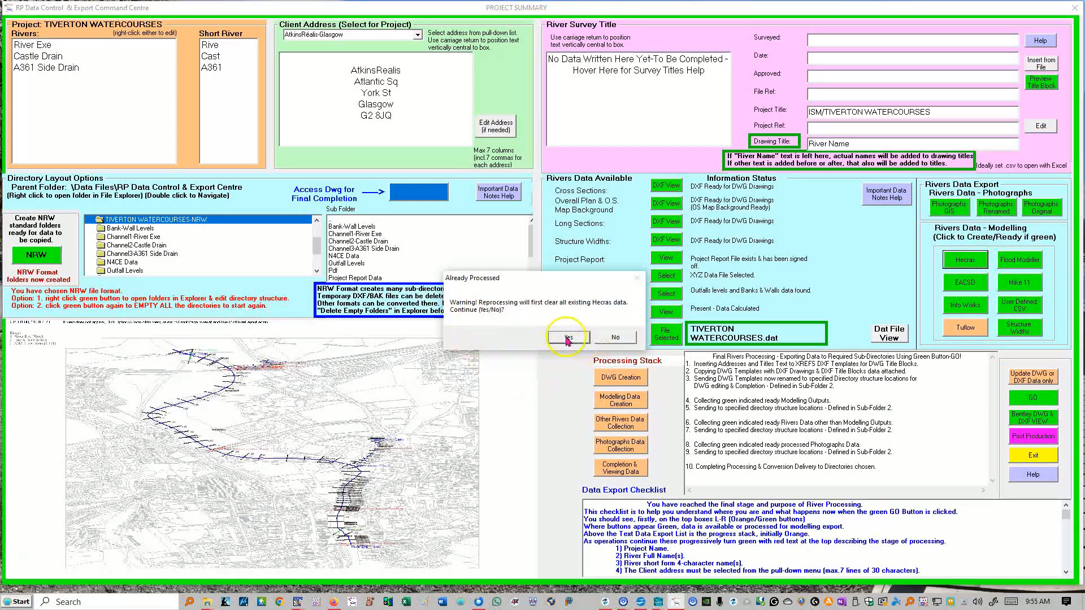
{"action": "left_click", "coordinate": [615, 338]}
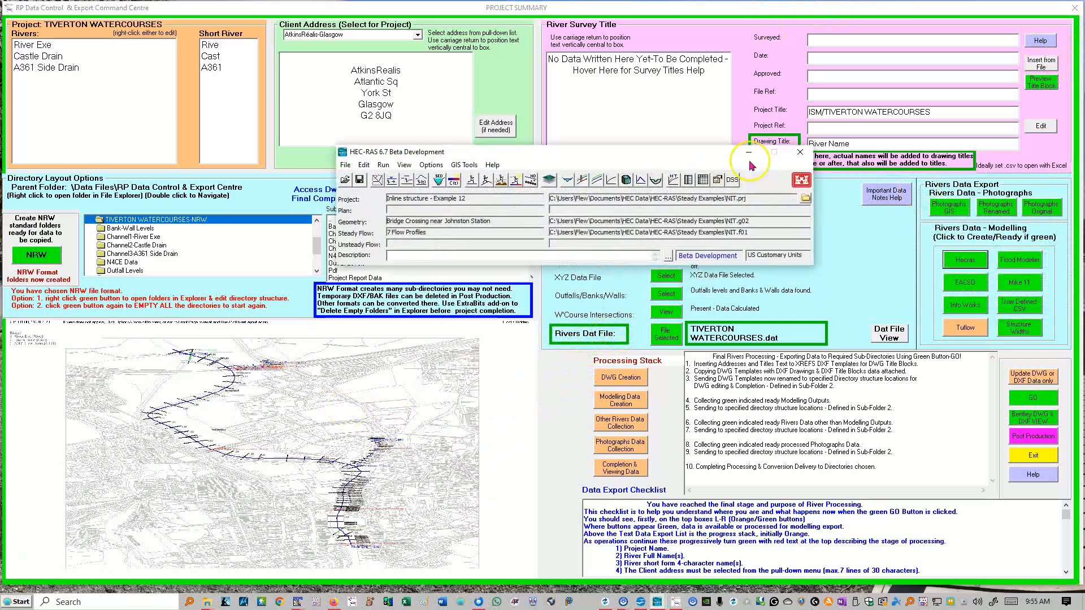
Step: Close the project summary and arrange the HEC-RAS window and TextPad's River Exe .g01 file on the main screen
{"action": "left_click_drag", "start_coordinate": [726, 148], "coordinate": [903, 66]}
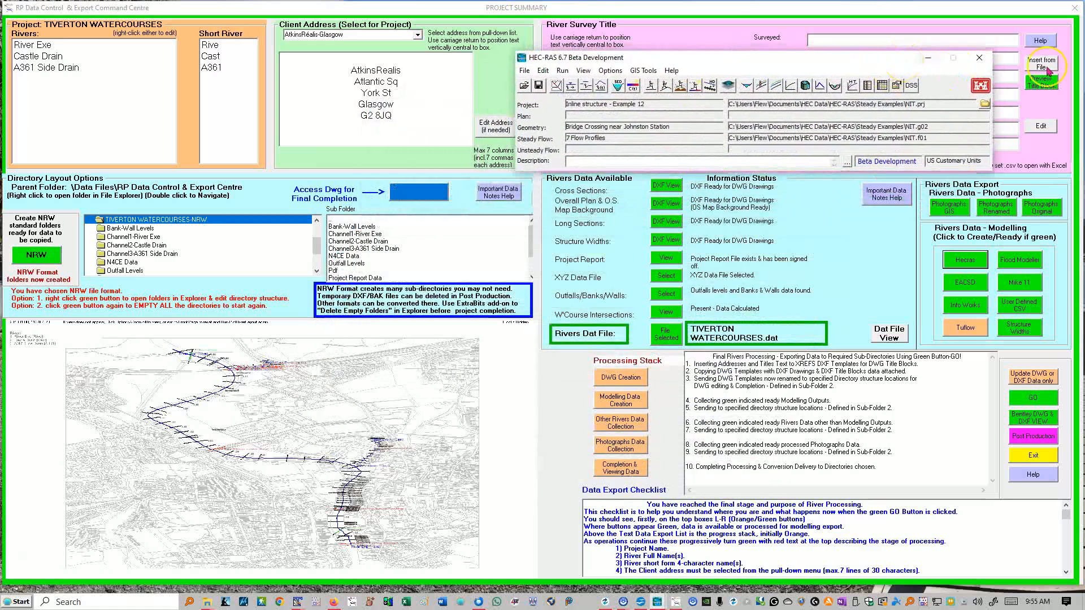
{"action": "left_click", "coordinate": [1075, 8]}
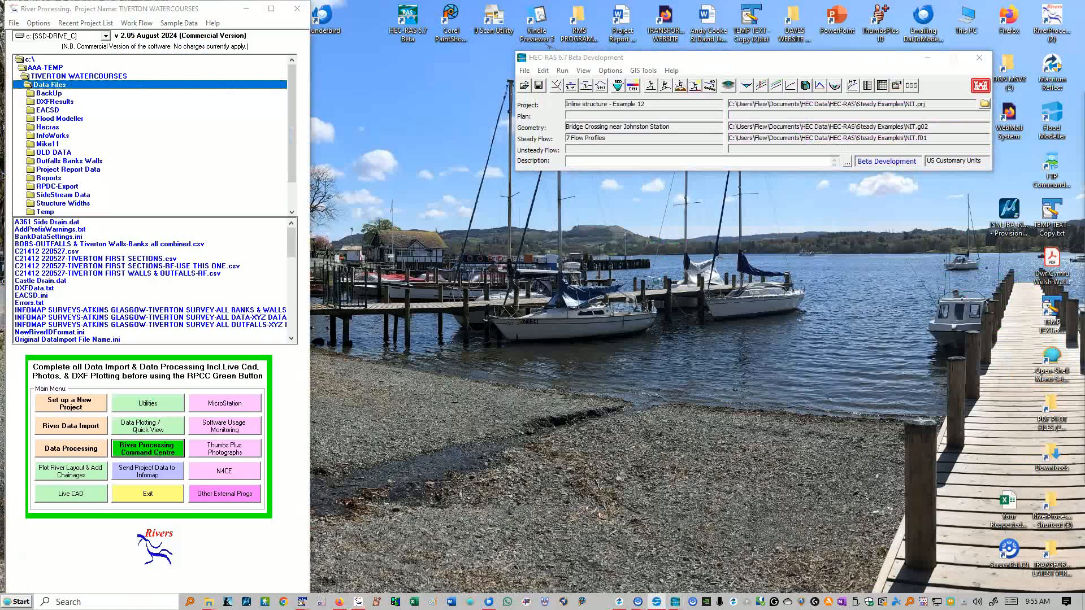
{"action": "left_click_drag", "start_coordinate": [1084, 113], "coordinate": [716, 78]}
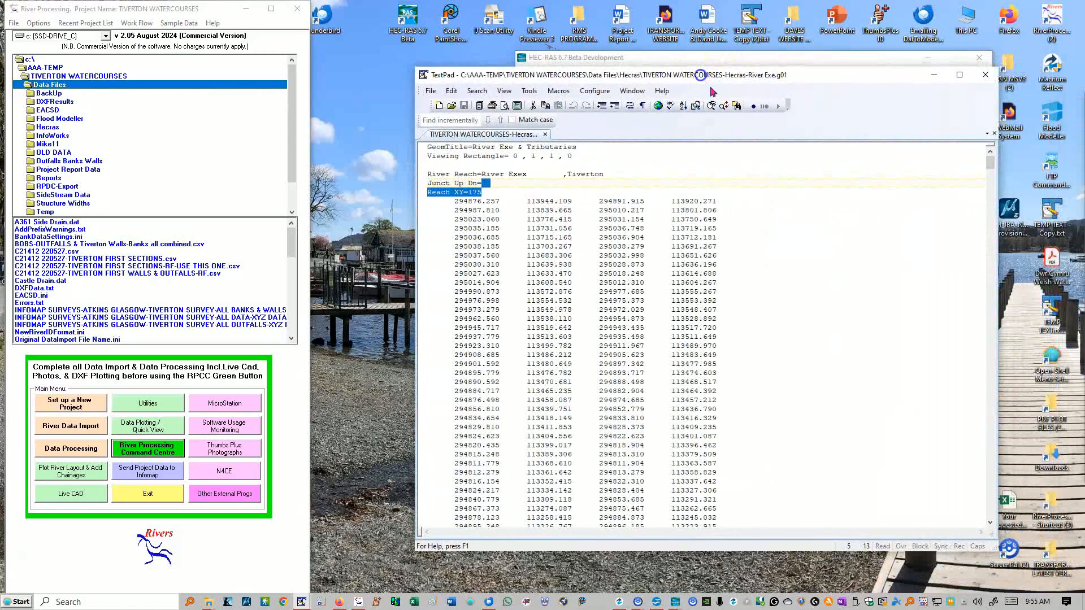
Step: Examine the river reach header and the Reach XY coordinate pairs in the River Exe geometry file
{"action": "left_click_drag", "start_coordinate": [729, 247], "coordinate": [792, 255]}
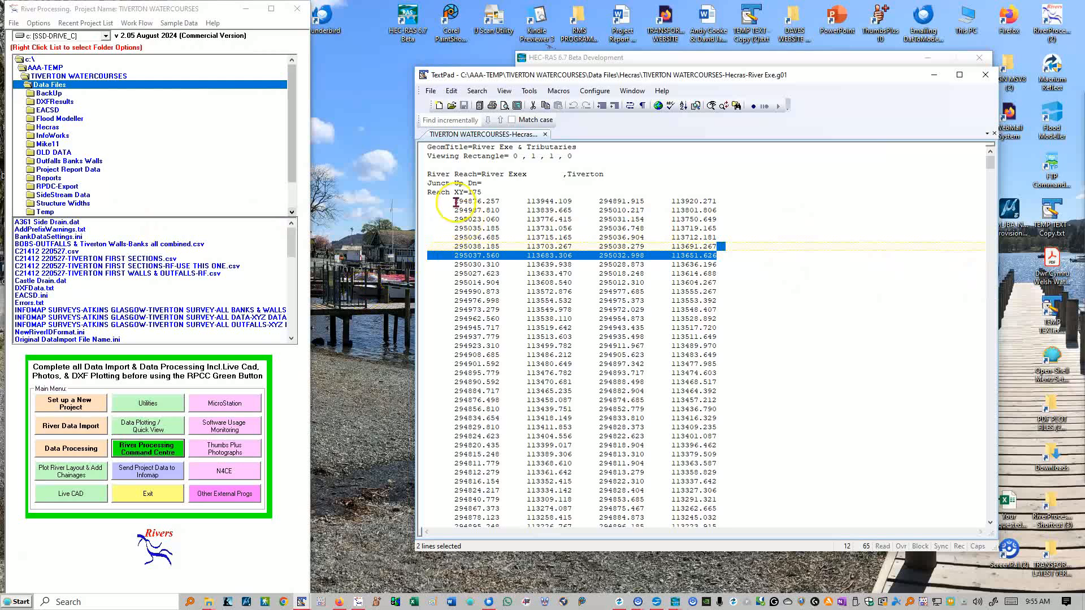
{"action": "left_click", "coordinate": [591, 165]}
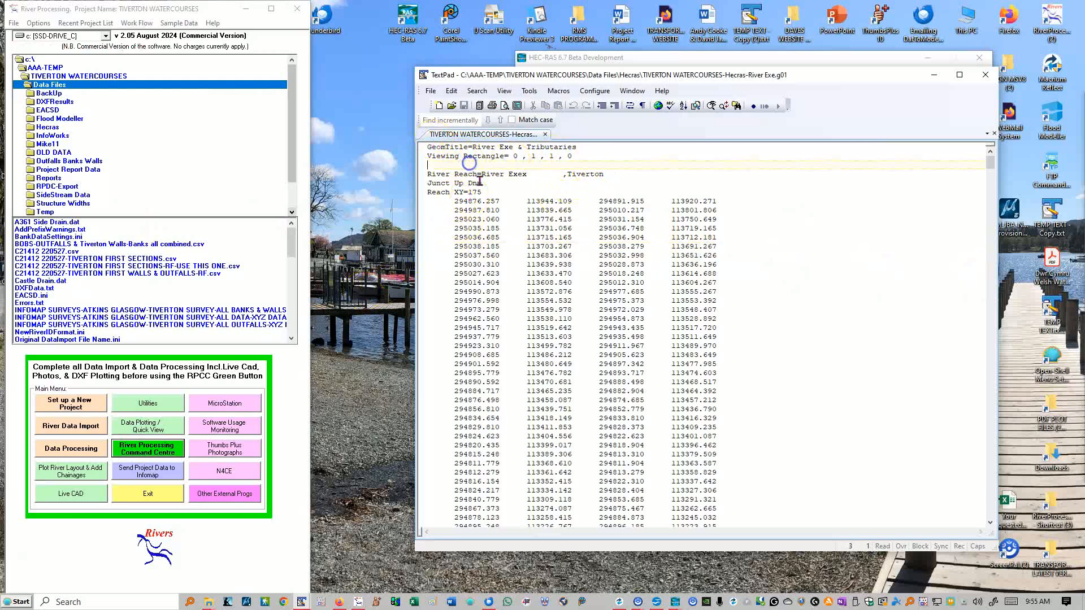
{"action": "left_click_drag", "start_coordinate": [482, 192], "coordinate": [429, 172]}
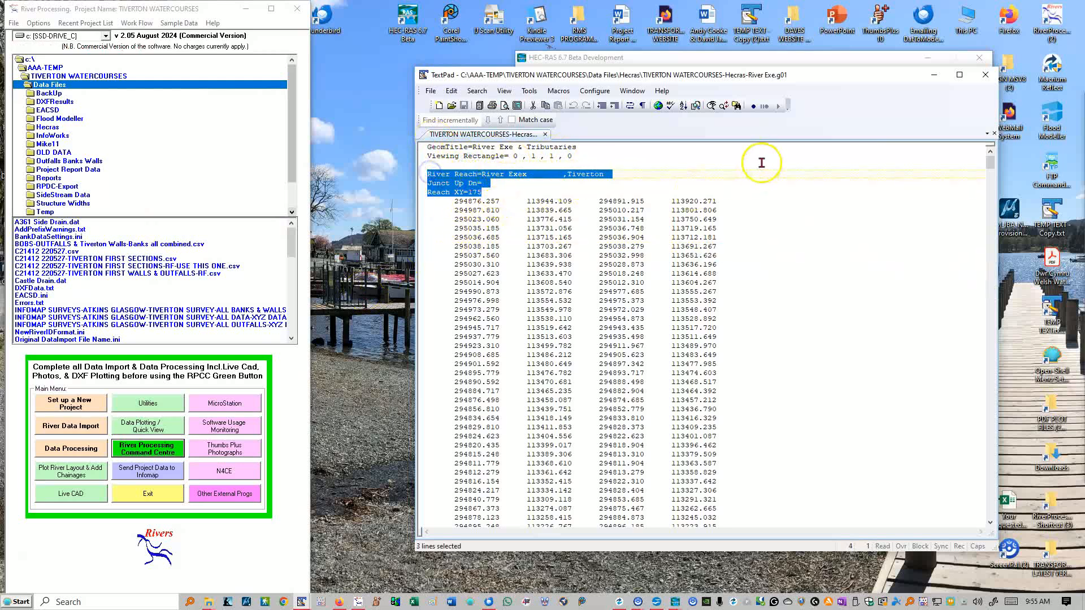
{"action": "left_click", "coordinate": [662, 165]}
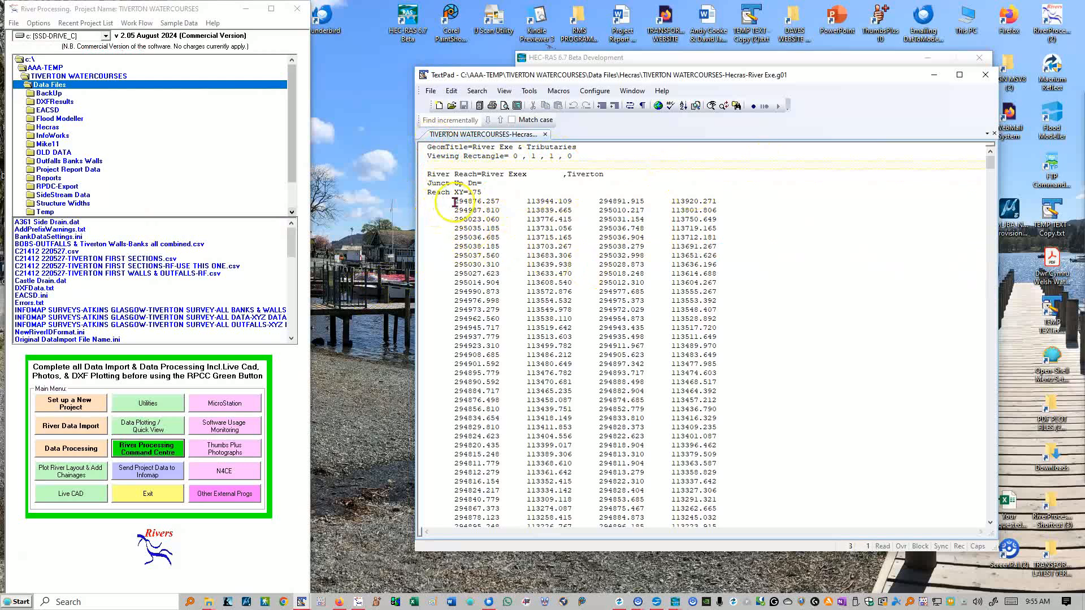
{"action": "left_click_drag", "start_coordinate": [457, 202], "coordinate": [567, 202]}
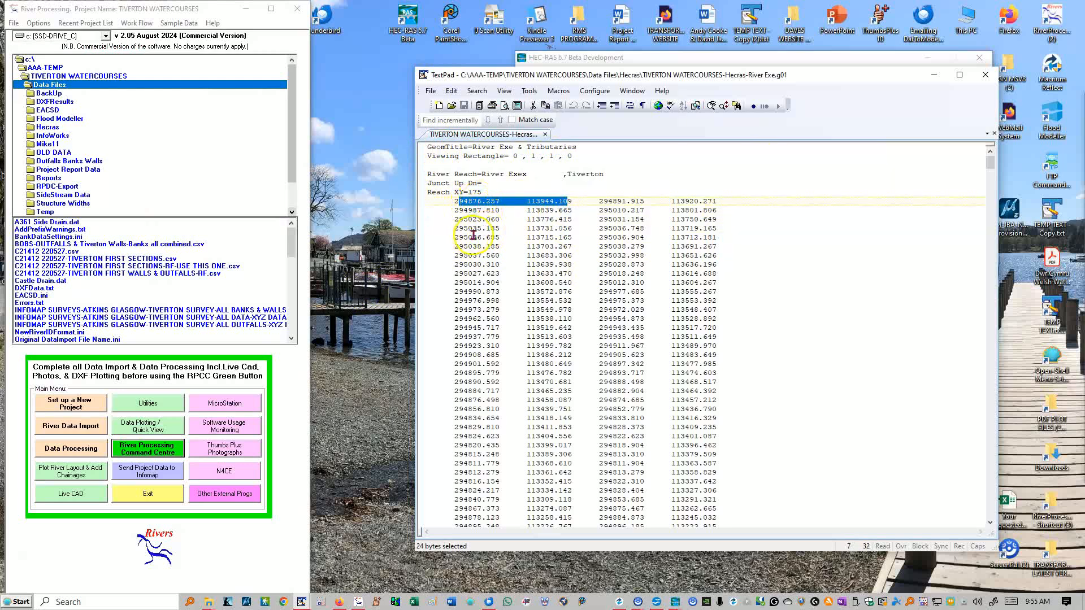
{"action": "scroll", "coordinate": [553, 325], "scroll_direction": "down", "scroll_amount": 15}
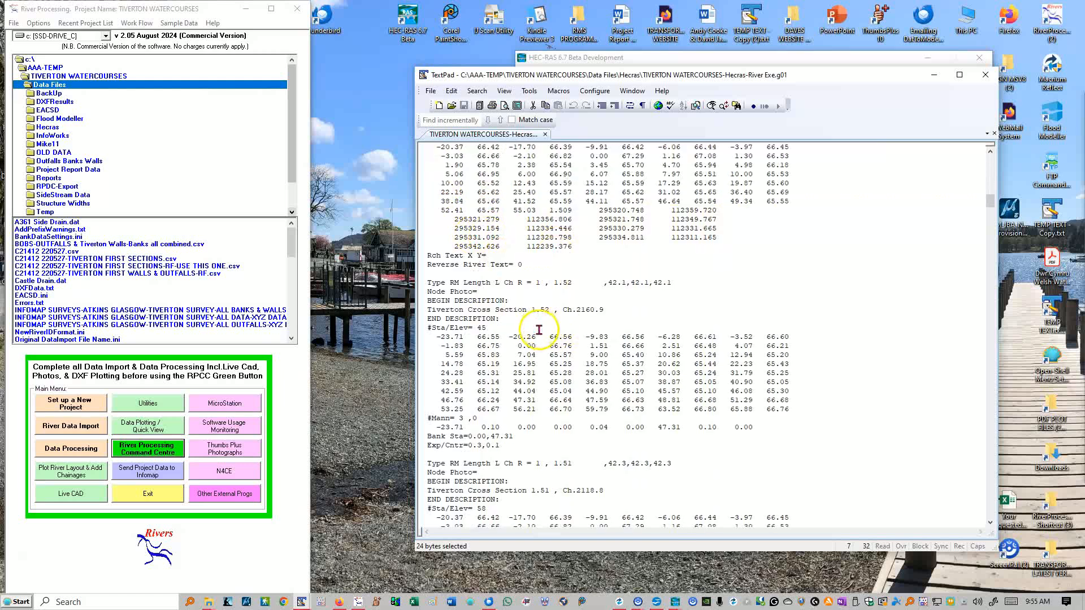
{"action": "scroll", "coordinate": [539, 332], "scroll_direction": "up", "scroll_amount": 14}
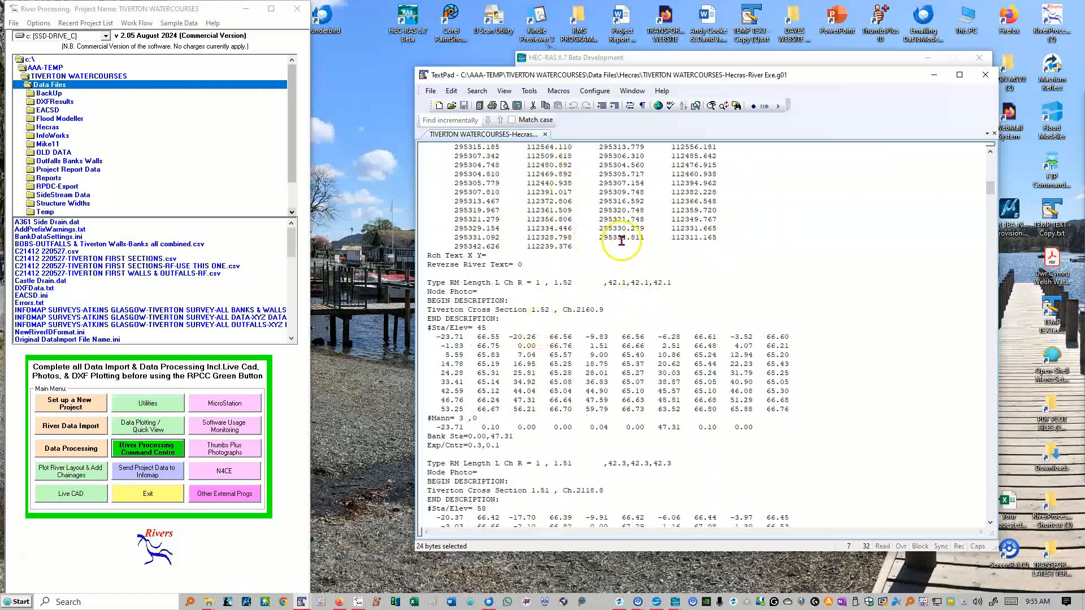
{"action": "scroll", "coordinate": [628, 241], "scroll_direction": "up", "scroll_amount": 20}
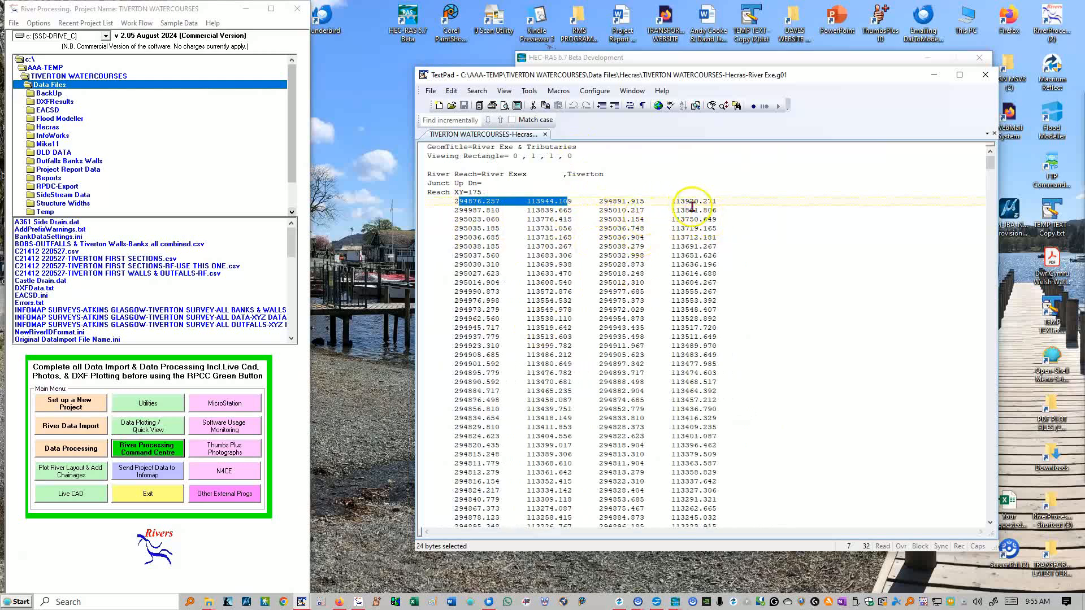
{"action": "scroll", "coordinate": [716, 249], "scroll_direction": "down", "scroll_amount": 20}
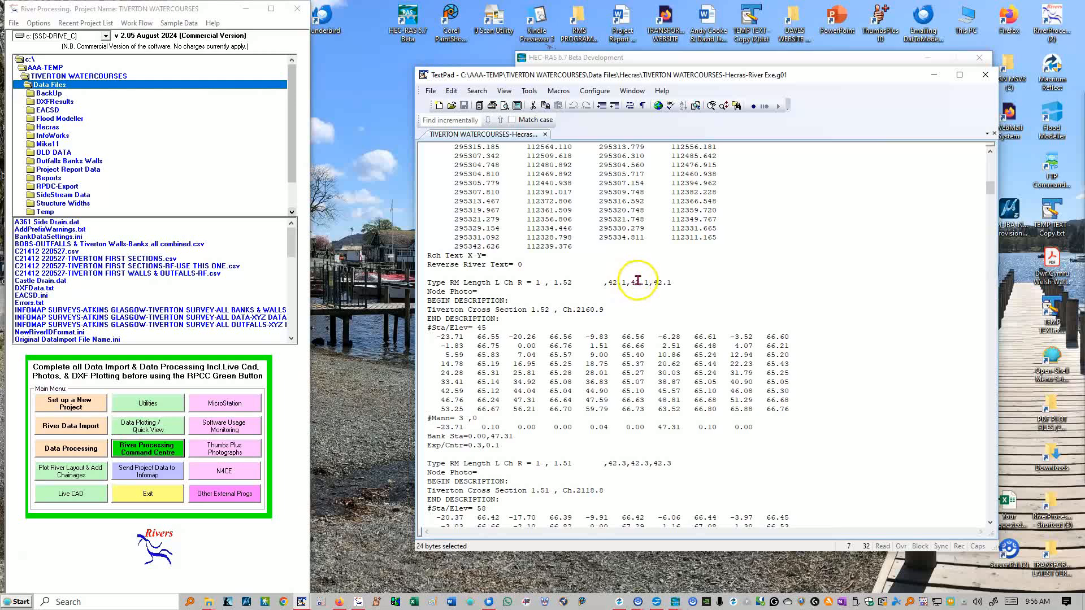
Step: Highlight the complete data block of Tiverton cross section 1.52, from its type line to the expansion/contraction line
{"action": "left_click", "coordinate": [428, 284]}
{"action": "left_click_drag", "start_coordinate": [428, 284], "coordinate": [477, 448]}
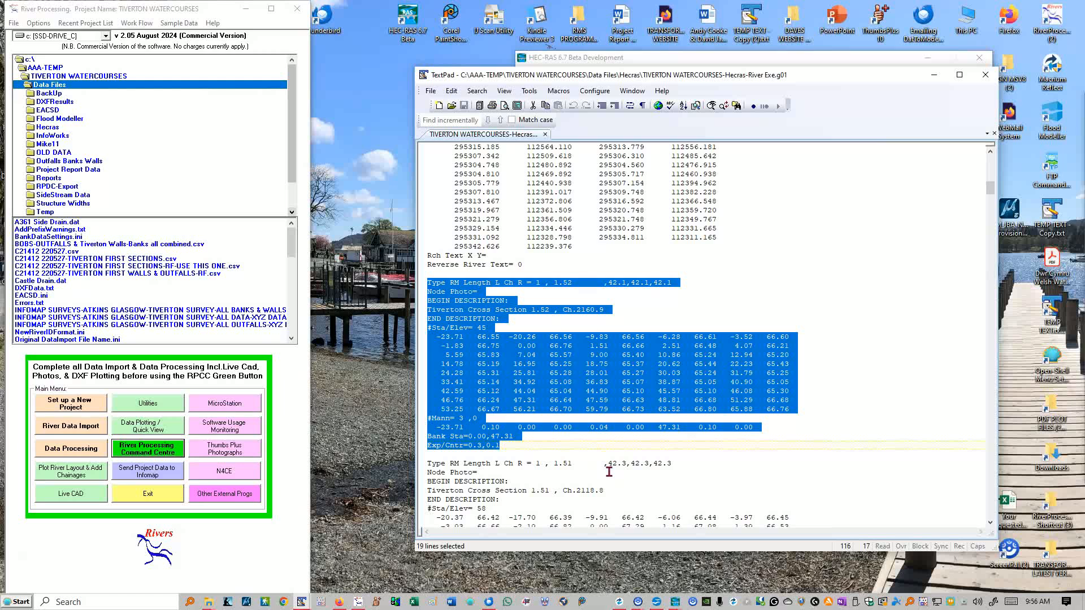
{"action": "left_click", "coordinate": [568, 455]}
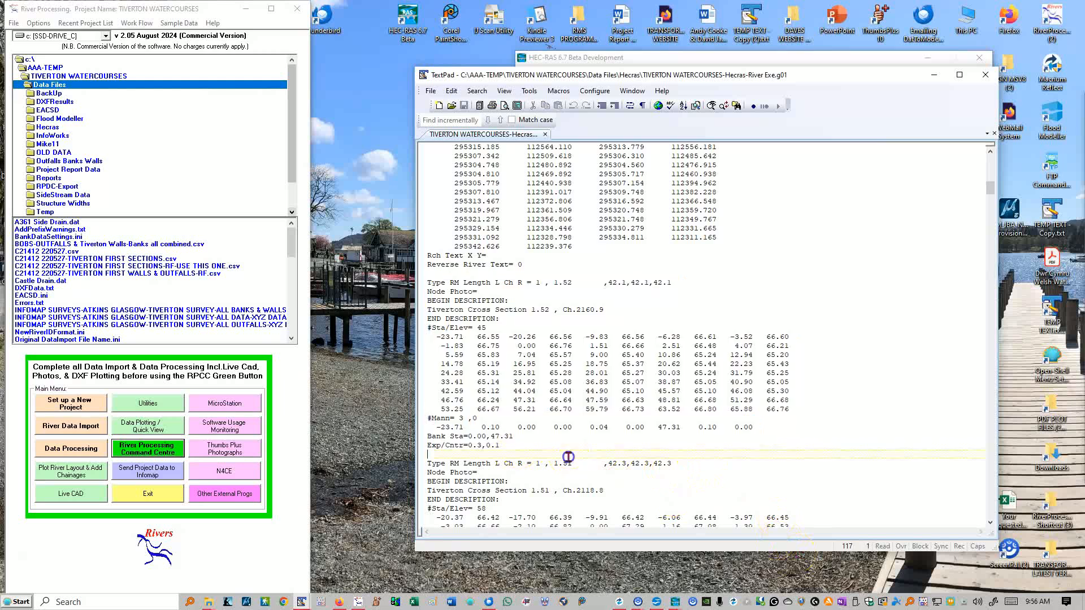
Step: Highlight the first station/elevation pairs of cross section 1.52, finishing with its whole data block
{"action": "left_click", "coordinate": [437, 337]}
{"action": "left_click_drag", "start_coordinate": [436, 338], "coordinate": [806, 335]}
{"action": "left_click", "coordinate": [468, 346]}
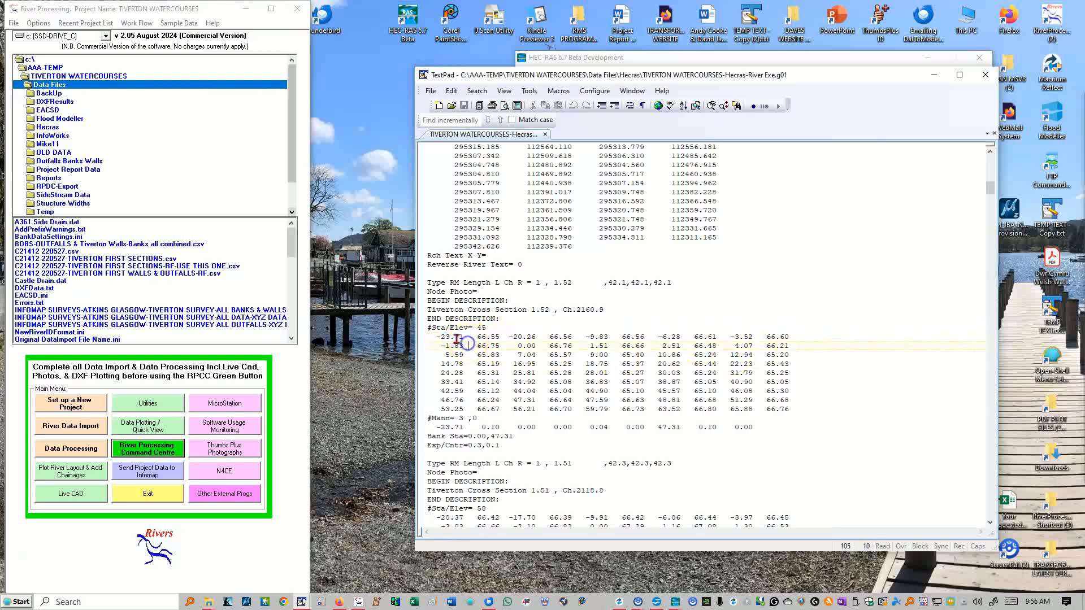
{"action": "double_click", "coordinate": [460, 337]}
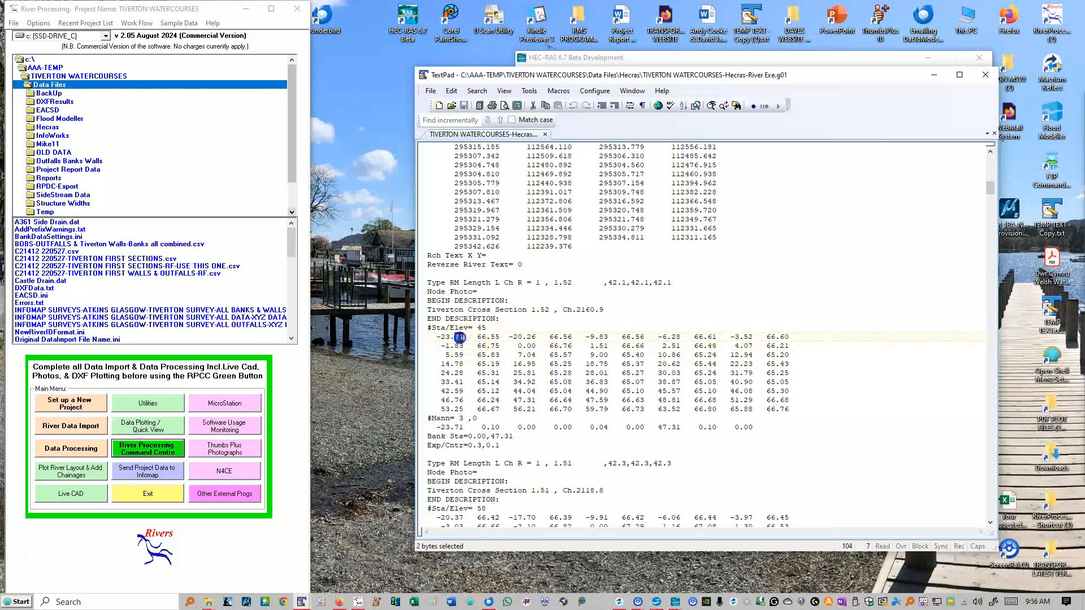
{"action": "double_click", "coordinate": [488, 337]}
{"action": "left_click", "coordinate": [460, 337], "text": "shift"}
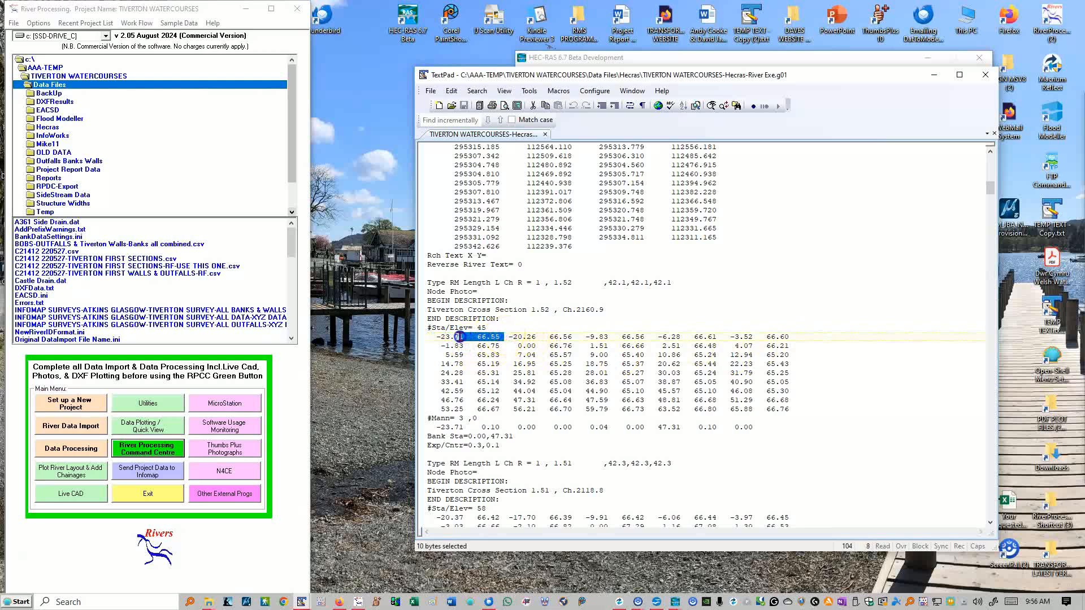
{"action": "left_click", "coordinate": [572, 333]}
{"action": "left_click_drag", "start_coordinate": [572, 334], "coordinate": [528, 337]}
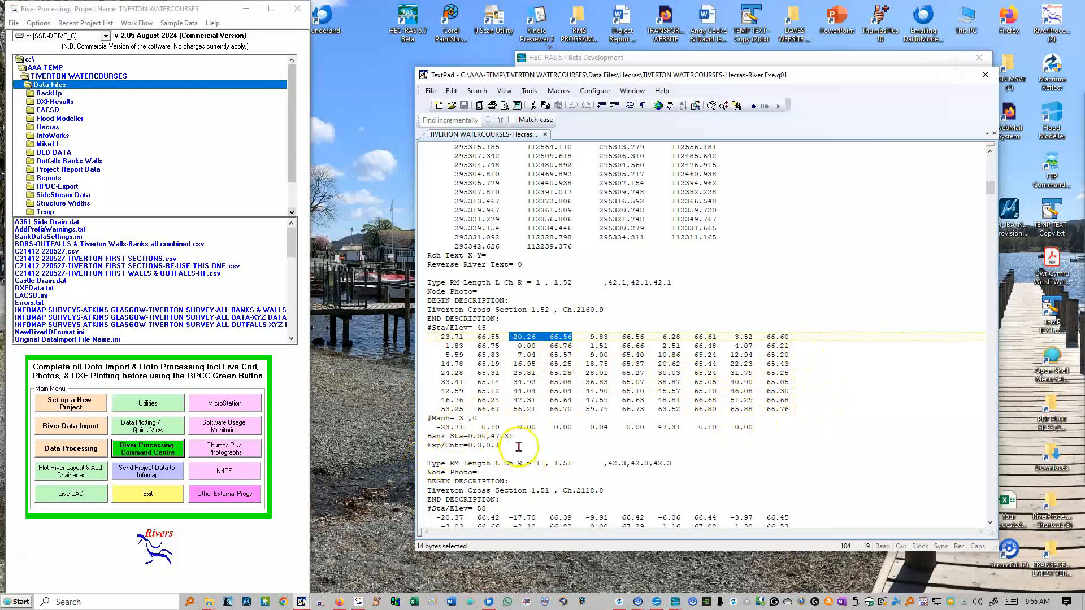
{"action": "left_click_drag", "start_coordinate": [511, 442], "coordinate": [414, 275]}
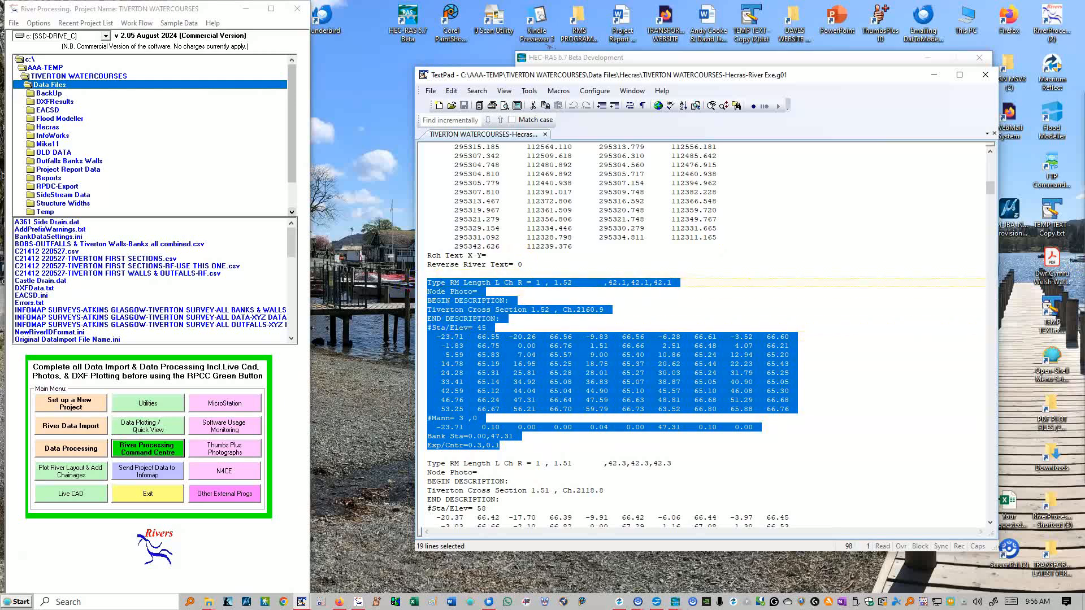
Step: Arrange the HEC-RAS geometry schematic and main window over the text file, and highlight several reach coordinate rows for comparison
{"action": "left_click_drag", "start_coordinate": [1084, 294], "coordinate": [750, 226]}
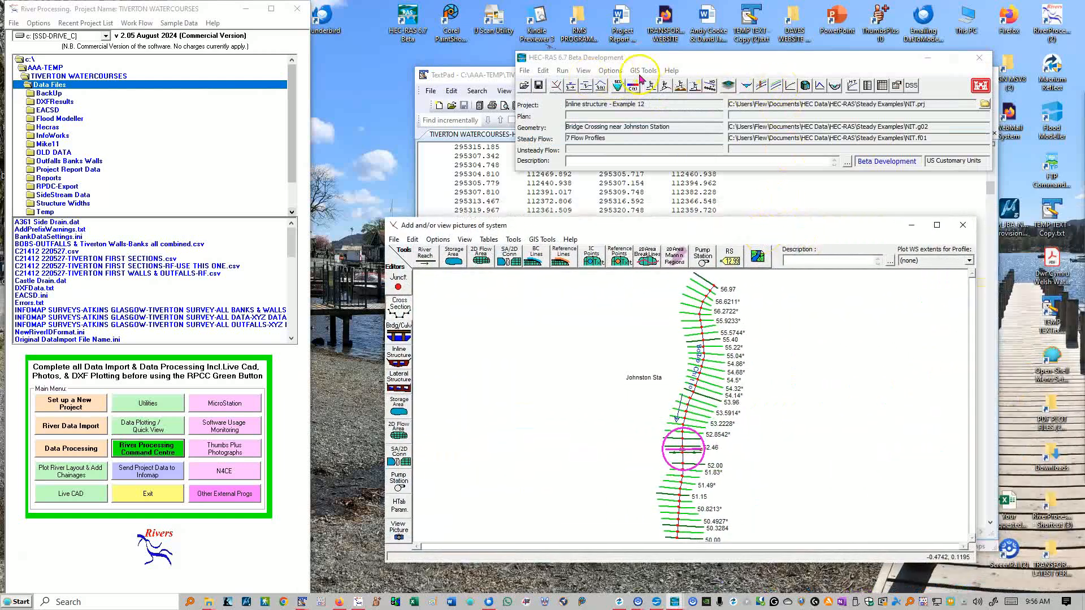
{"action": "left_click", "coordinate": [701, 62]}
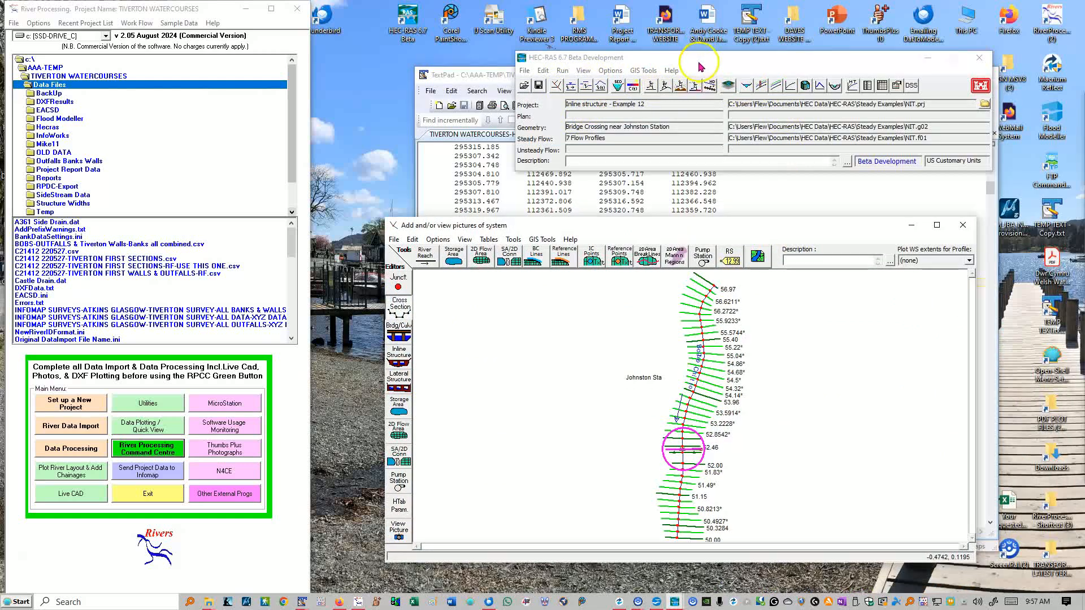
{"action": "left_click_drag", "start_coordinate": [701, 65], "coordinate": [637, 49]}
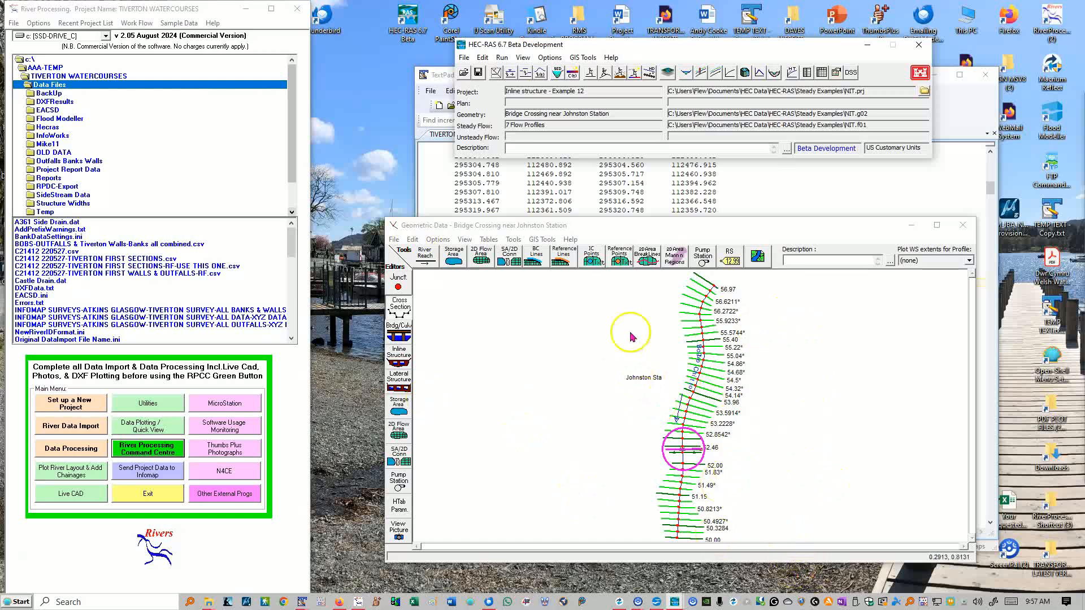
{"action": "left_click", "coordinate": [478, 184]}
{"action": "left_click_drag", "start_coordinate": [477, 219], "coordinate": [455, 192]}
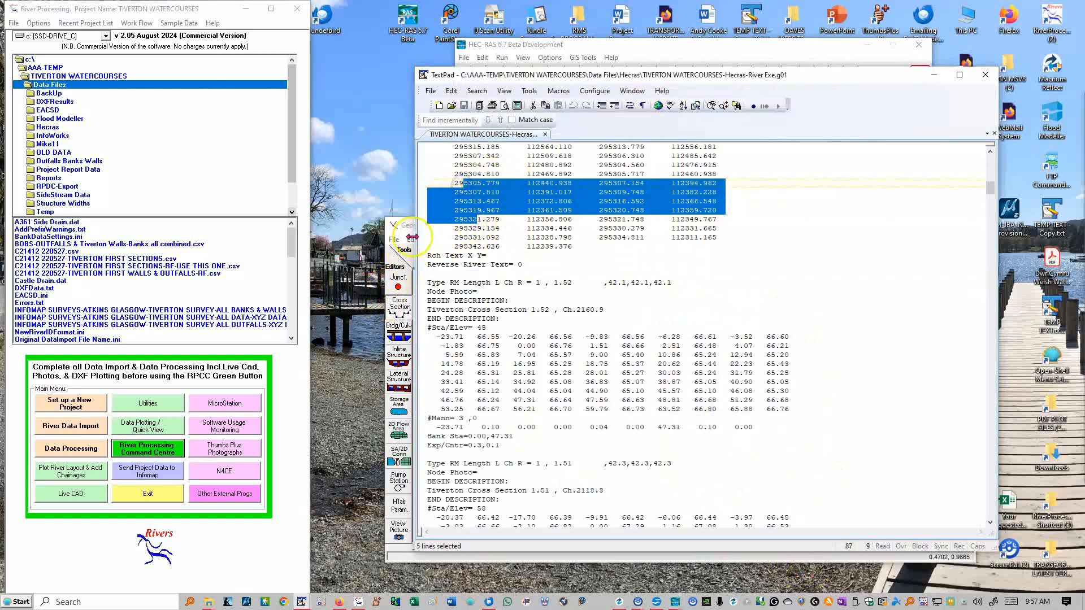
Step: Set the schematic plot extents of the Johnston Station bridge geometry to the computed data extents
{"action": "left_click", "coordinate": [403, 226]}
{"action": "right_click", "coordinate": [688, 361]}
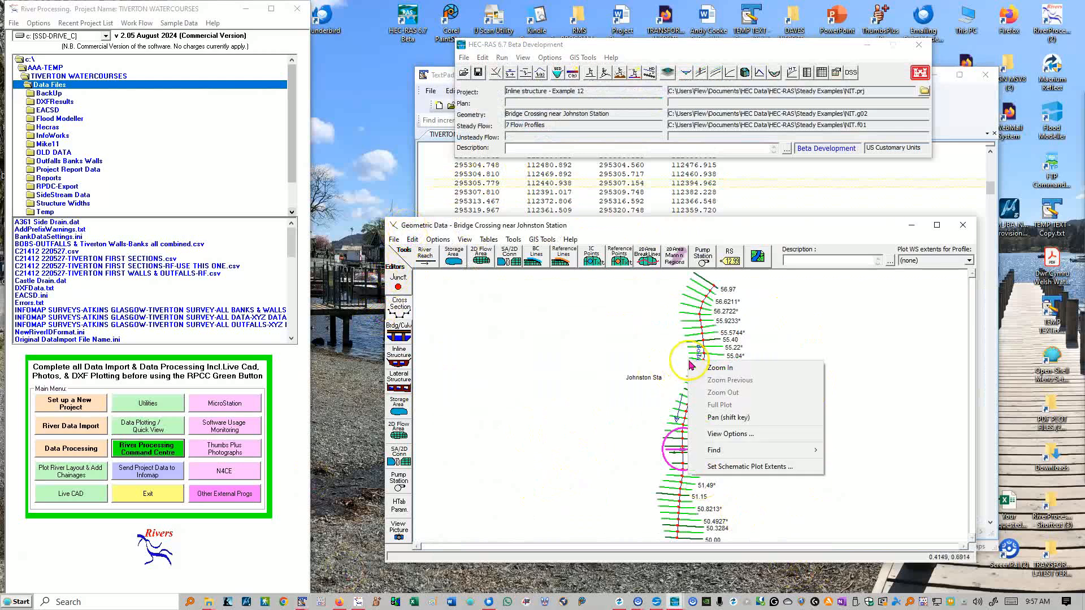
{"action": "left_click", "coordinate": [728, 466]}
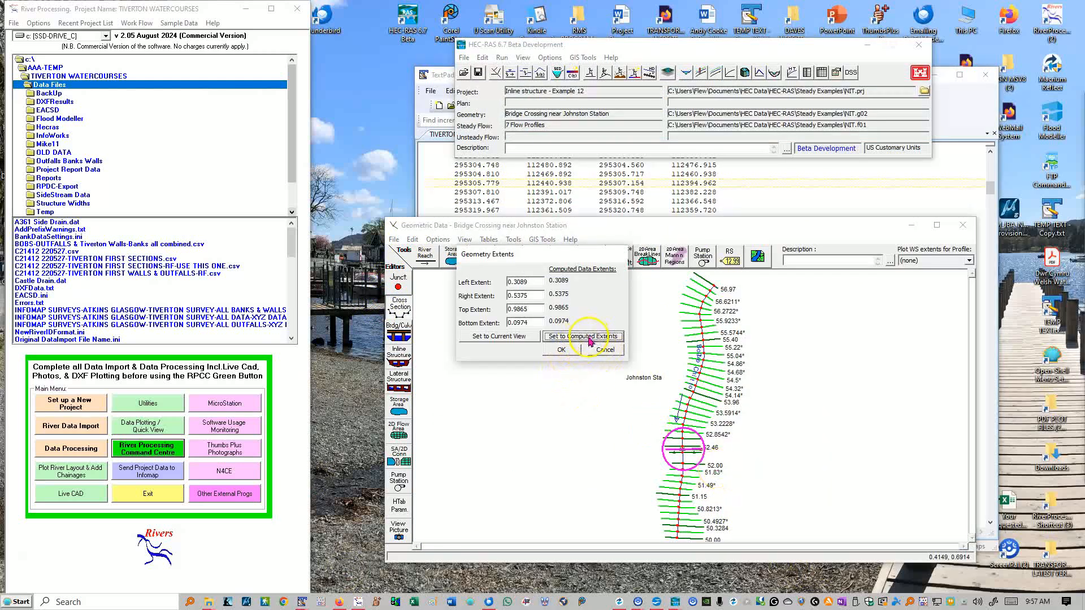
{"action": "left_click", "coordinate": [561, 350]}
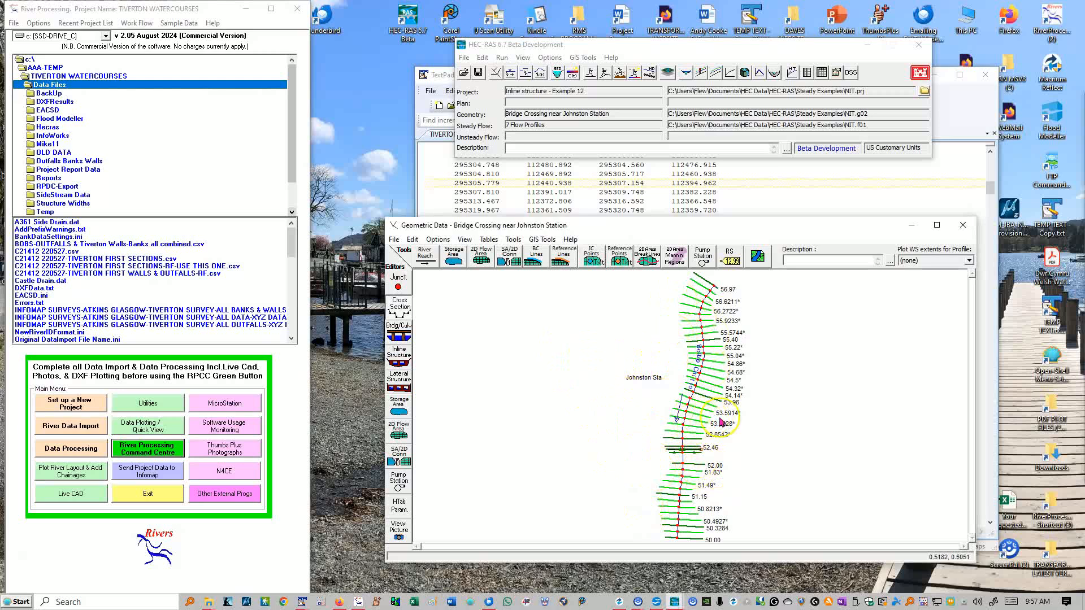
Step: Inspect the bridge crossing and its neighbouring cross sections around river station 52.38 in the geometry schematic
{"action": "scroll", "coordinate": [713, 424], "scroll_direction": "up", "scroll_amount": 3}
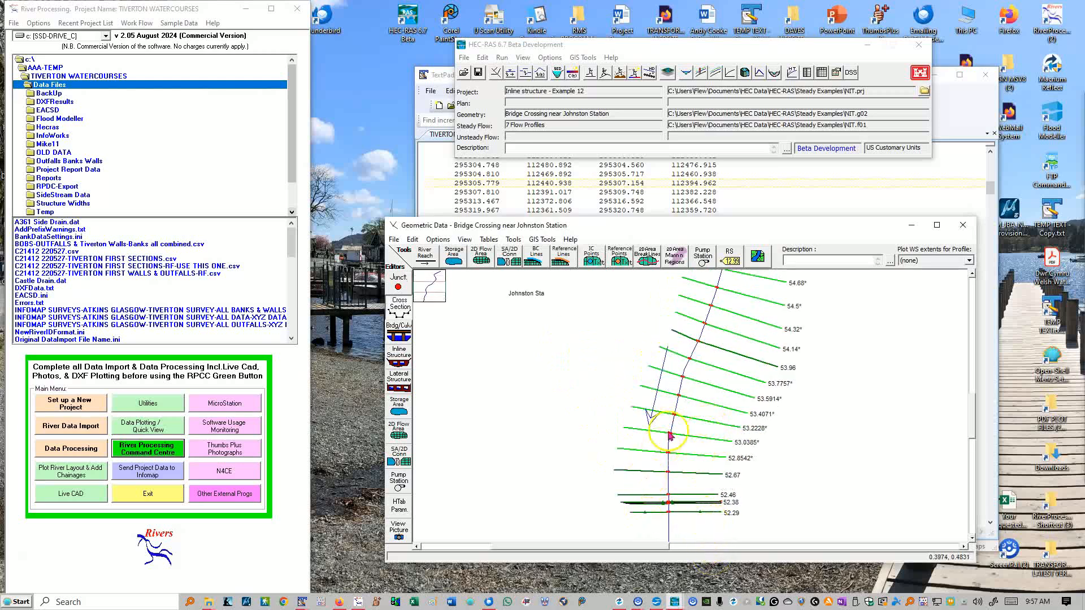
{"action": "scroll", "coordinate": [692, 413], "scroll_direction": "up", "scroll_amount": 1}
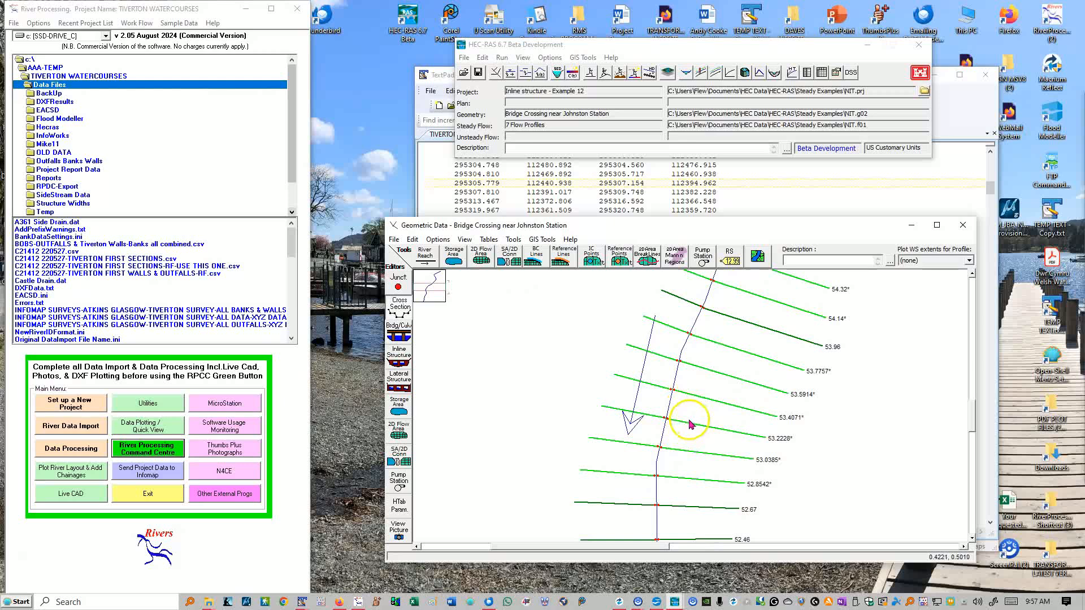
{"action": "left_click", "coordinate": [399, 307]}
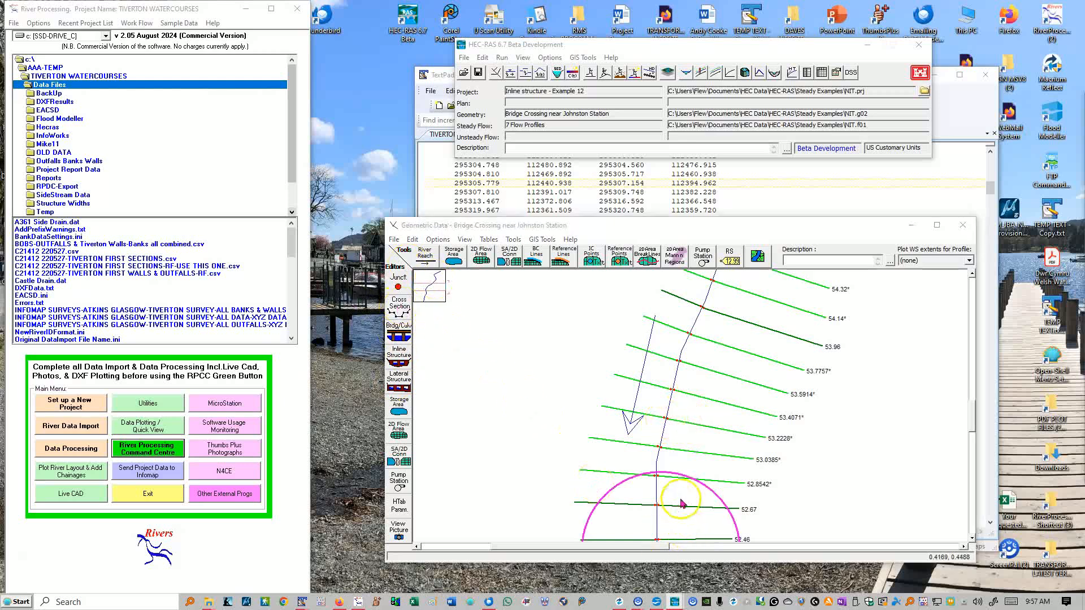
{"action": "left_click", "coordinate": [757, 478]}
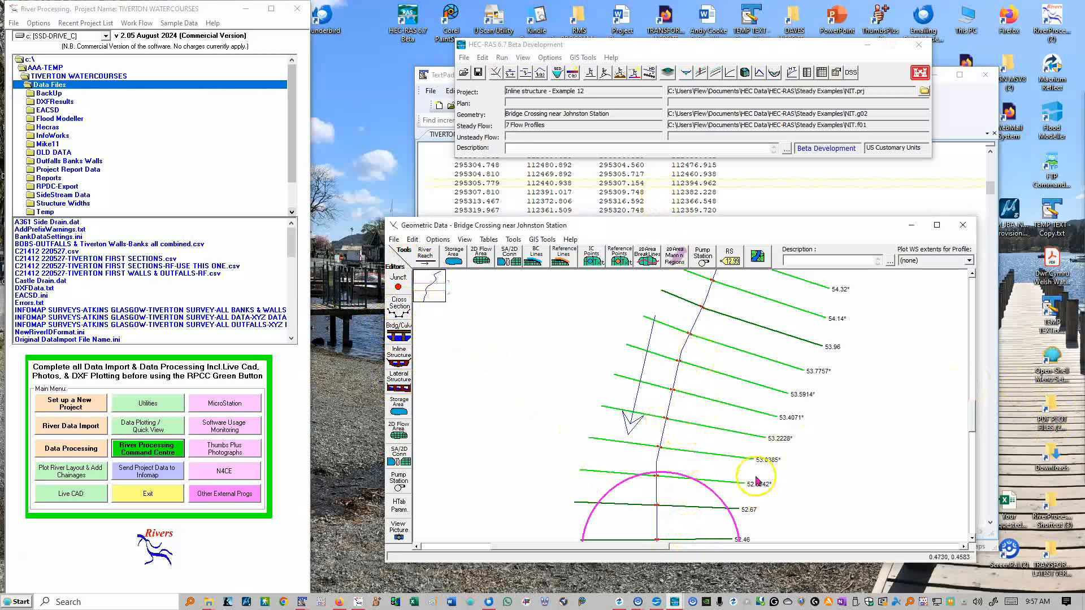
{"action": "right_click", "coordinate": [734, 400]}
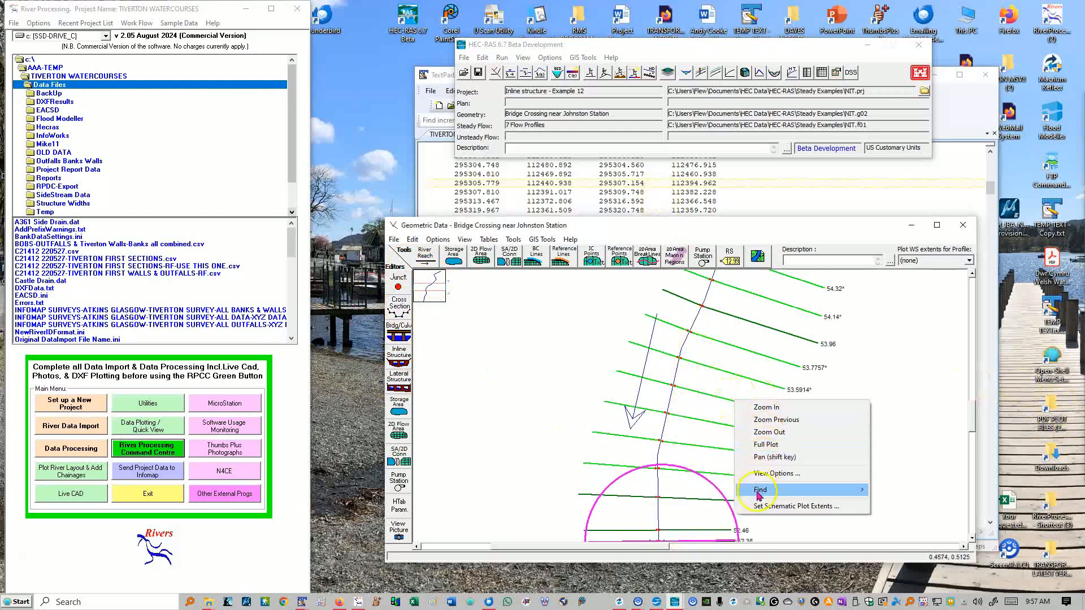
{"action": "left_click", "coordinate": [768, 456]}
{"action": "left_click_drag", "start_coordinate": [665, 455], "coordinate": [663, 368]}
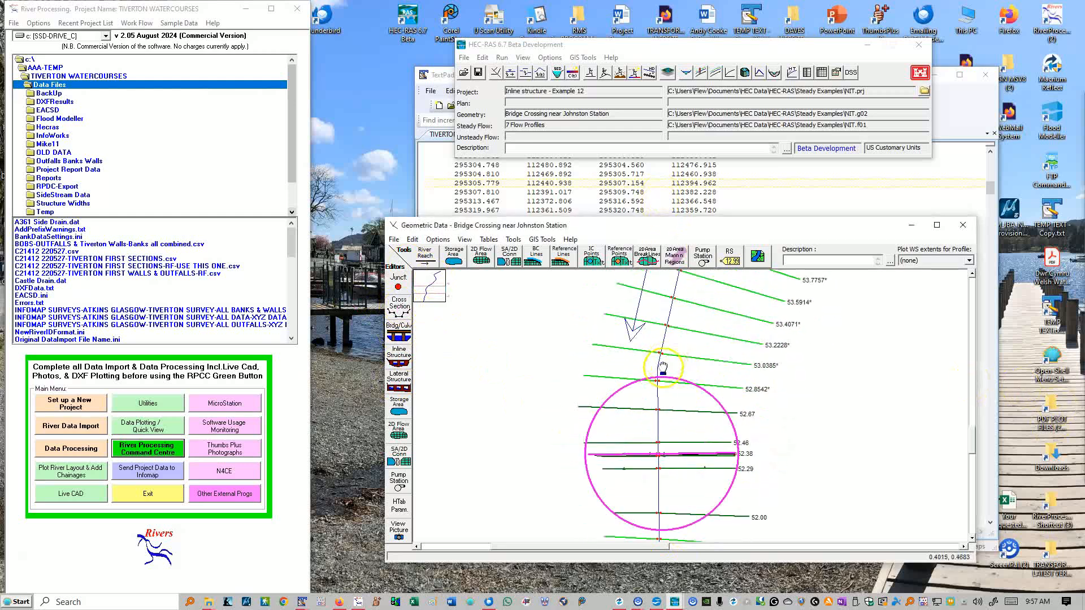
Step: Bring the cross section data for river station 52.38 into view and examine its station/elevation rows and the ground point at station 767
{"action": "left_click_drag", "start_coordinate": [1083, 237], "coordinate": [970, 270]}
{"action": "left_click_drag", "start_coordinate": [1083, 271], "coordinate": [731, 277]}
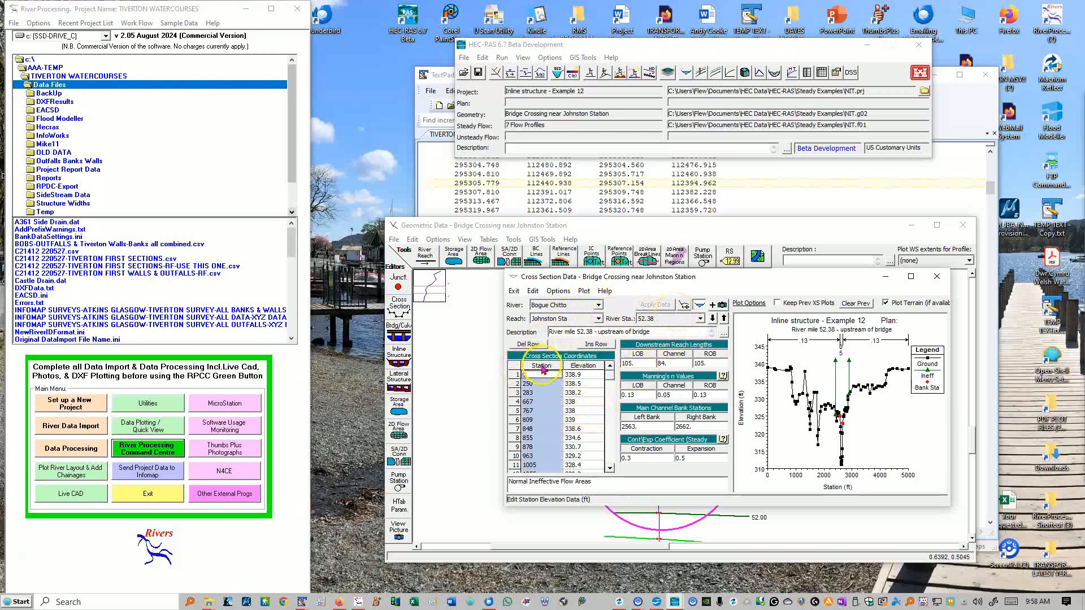
{"action": "left_click", "coordinate": [526, 393]}
{"action": "left_click", "coordinate": [524, 420]}
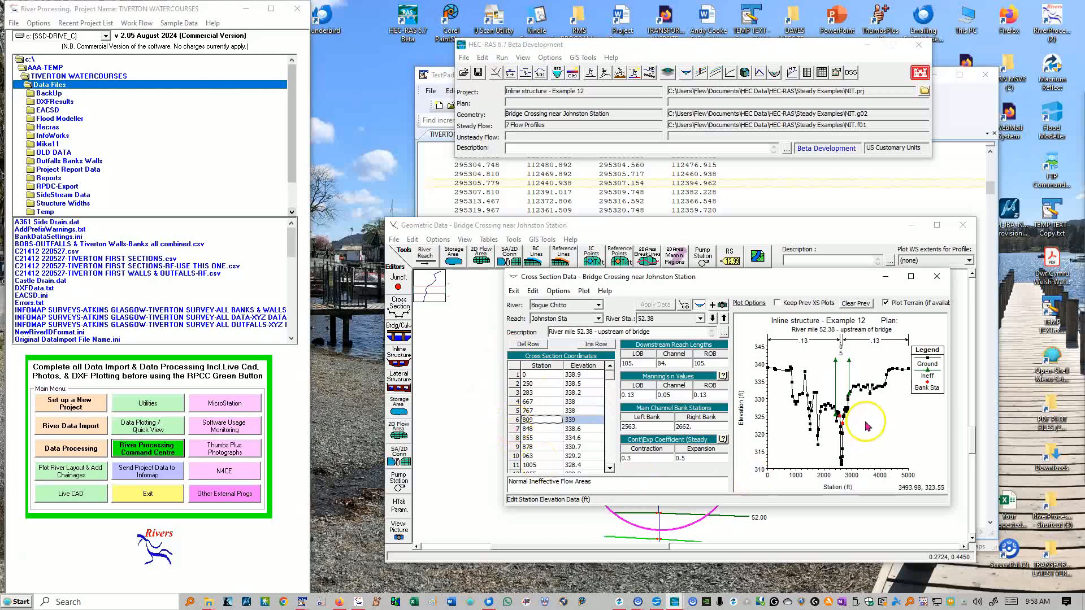
{"action": "left_click", "coordinate": [789, 370]}
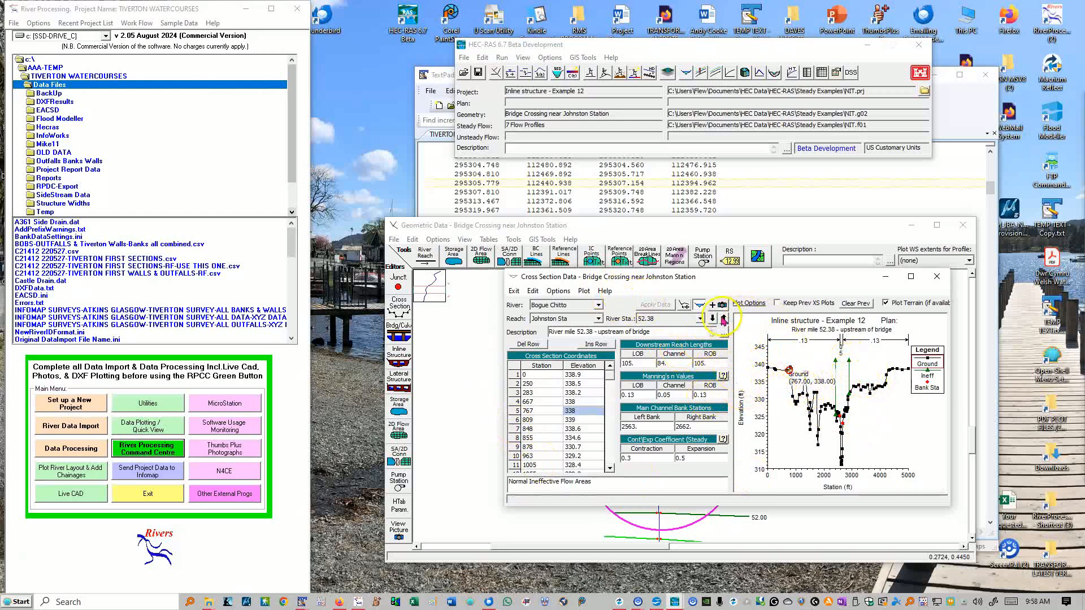
Step: Arrange the geometry schematic behind the cross section data and step upstream to interpolated river station 53.0385
{"action": "left_click_drag", "start_coordinate": [689, 229], "coordinate": [672, 93]}
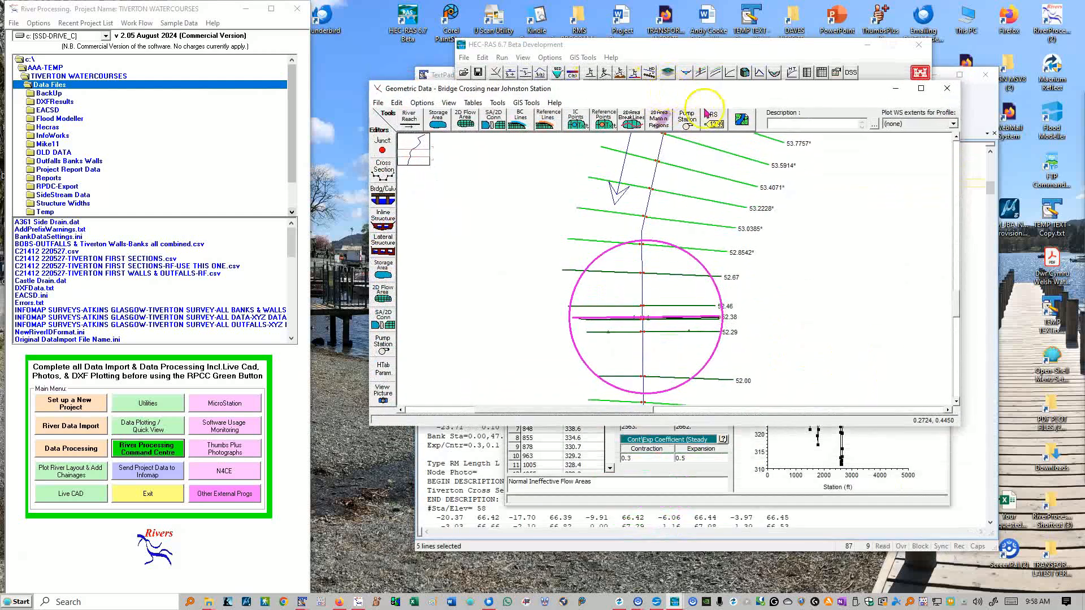
{"action": "left_click", "coordinate": [625, 446]}
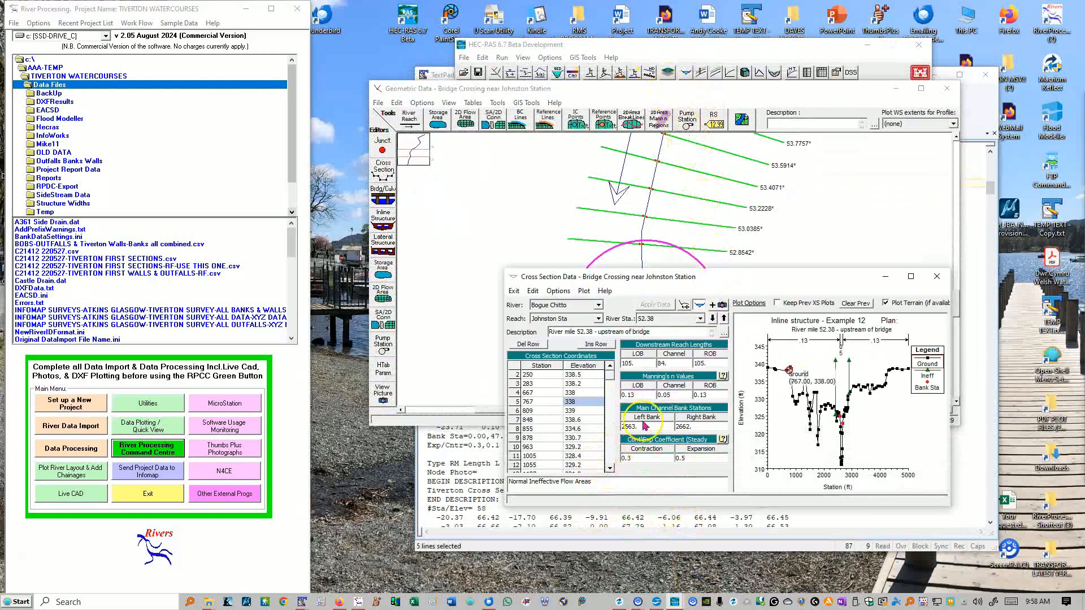
{"action": "left_click", "coordinate": [724, 319]}
{"action": "left_click", "coordinate": [725, 319]}
{"action": "left_click", "coordinate": [725, 319]}
{"action": "left_click", "coordinate": [725, 319]}
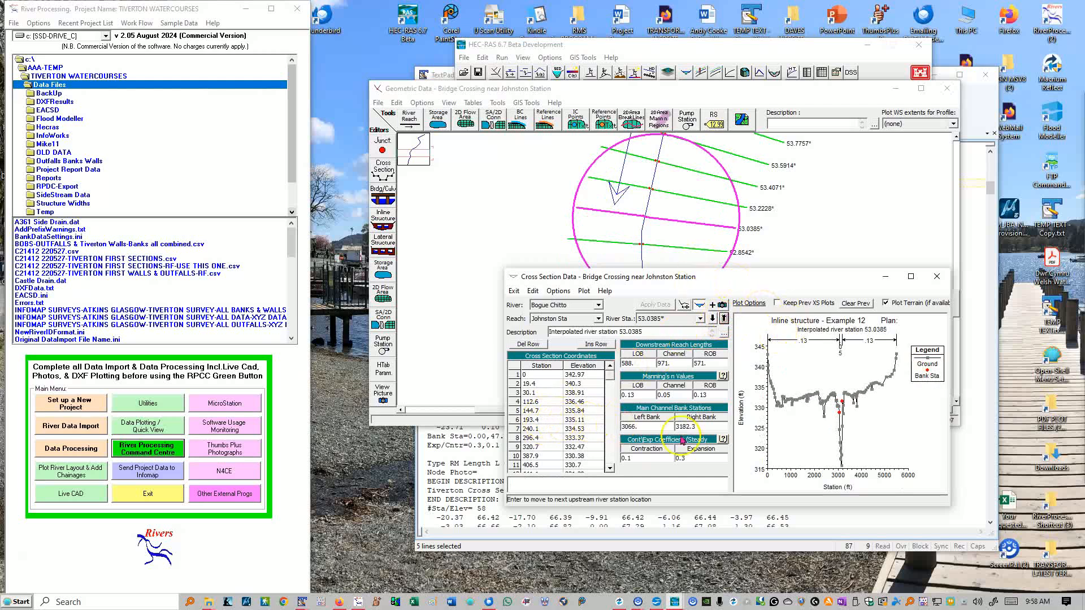
Step: Examine the station/elevation rows of river station 53.0385 and select the ground point at station 1710.1 on its plot
{"action": "left_click", "coordinate": [525, 394]}
{"action": "left_click", "coordinate": [519, 429]}
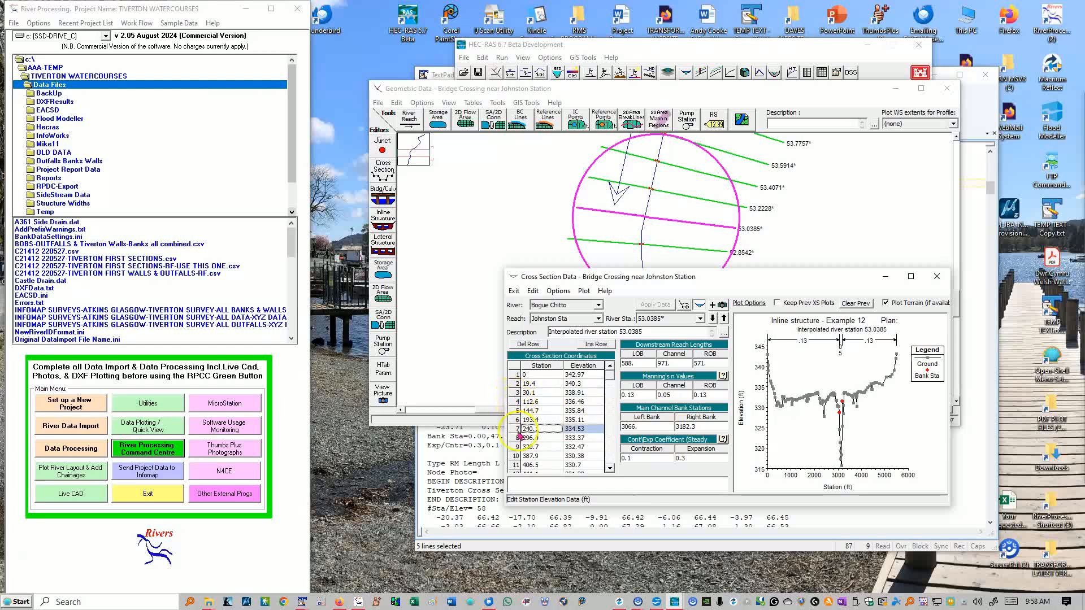
{"action": "left_click", "coordinate": [809, 399]}
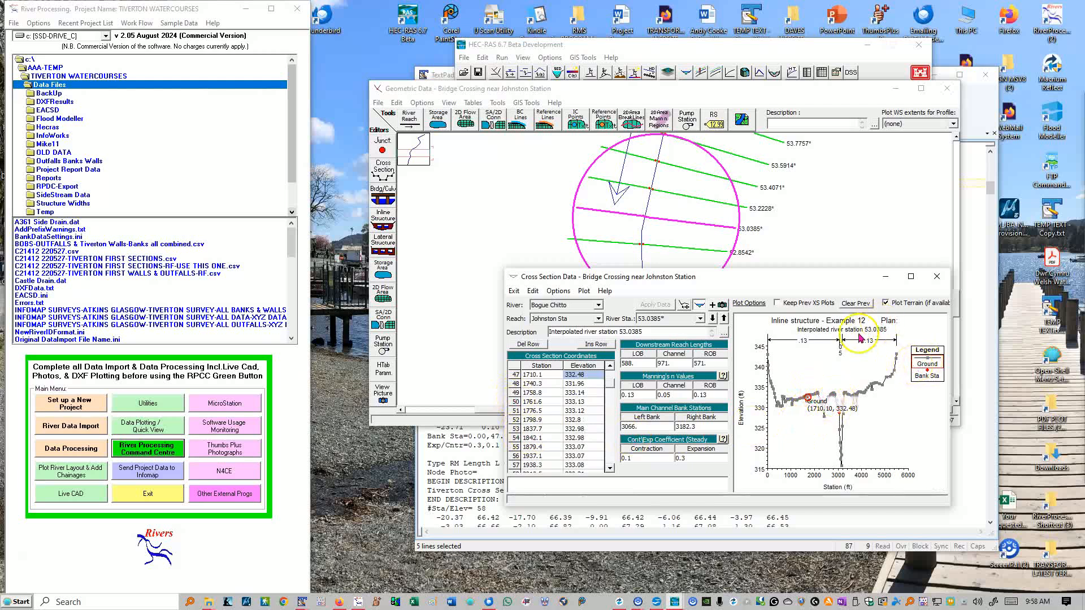
Step: Move the cross section data clear of the schematic and step downstream to river station 52.38
{"action": "left_click_drag", "start_coordinate": [807, 282], "coordinate": [854, 439]}
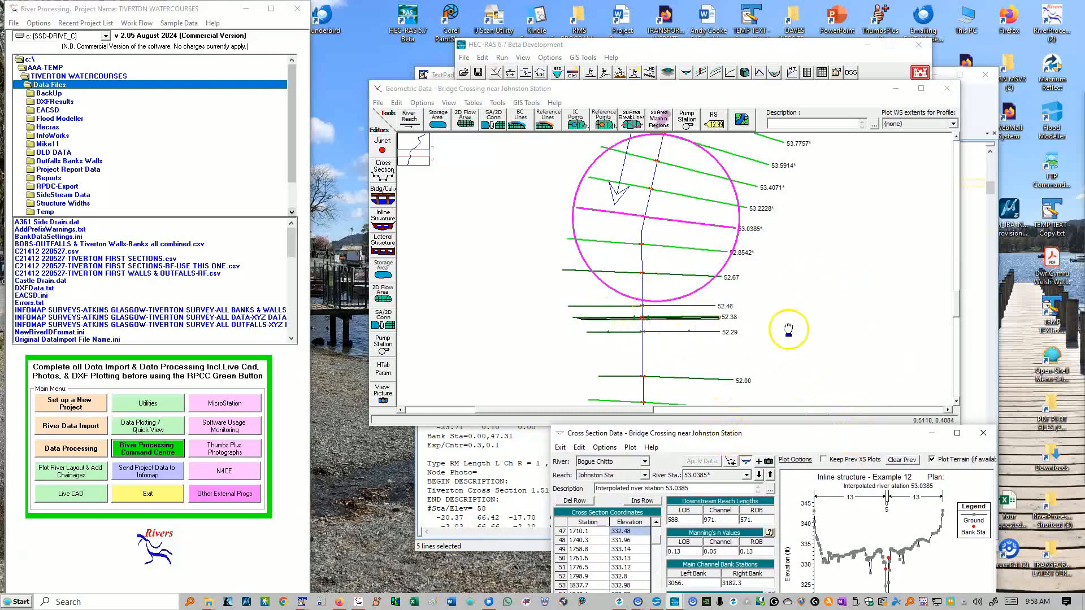
{"action": "left_click", "coordinate": [761, 477]}
{"action": "left_click", "coordinate": [761, 478]}
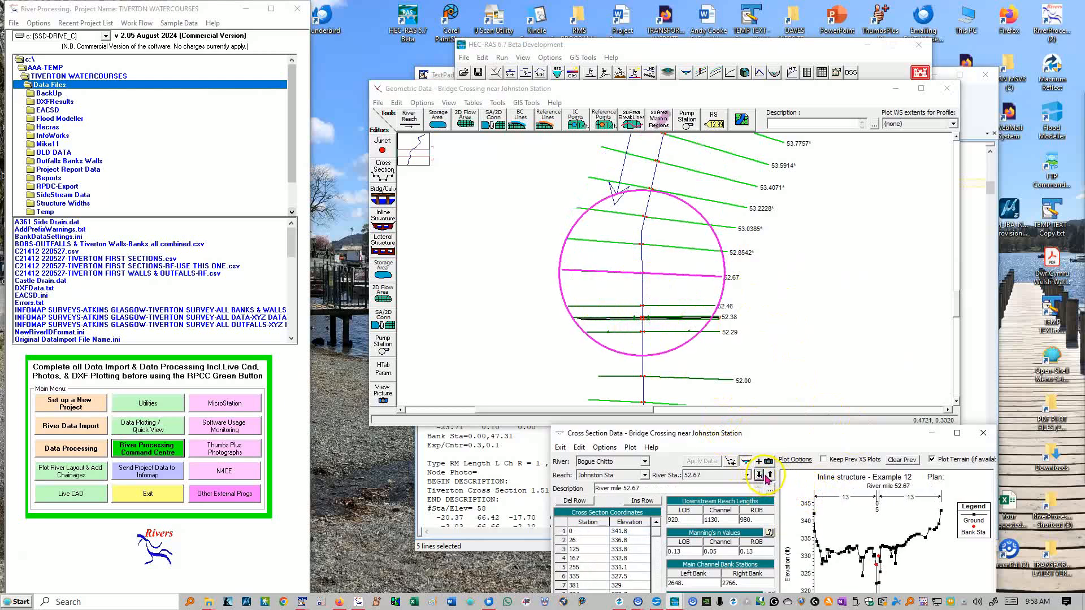
{"action": "left_click", "coordinate": [760, 478]}
{"action": "left_click", "coordinate": [759, 477]}
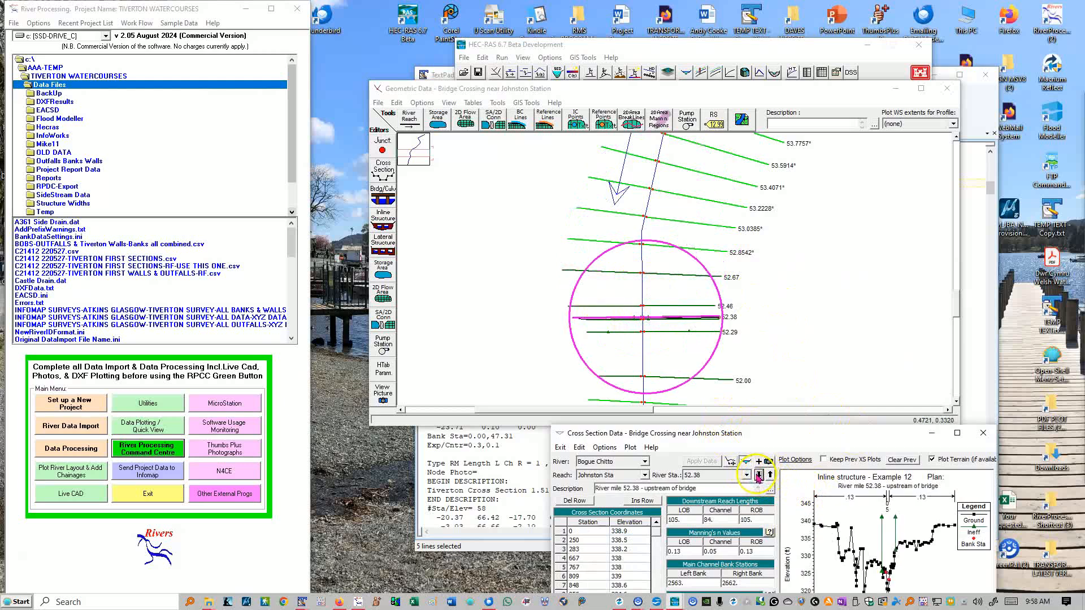
Step: Bring the cross section data back over the schematic and examine station 52.38's ineffective flow markers, right overbank Manning's value and ground points
{"action": "left_click_drag", "start_coordinate": [780, 435], "coordinate": [651, 158]}
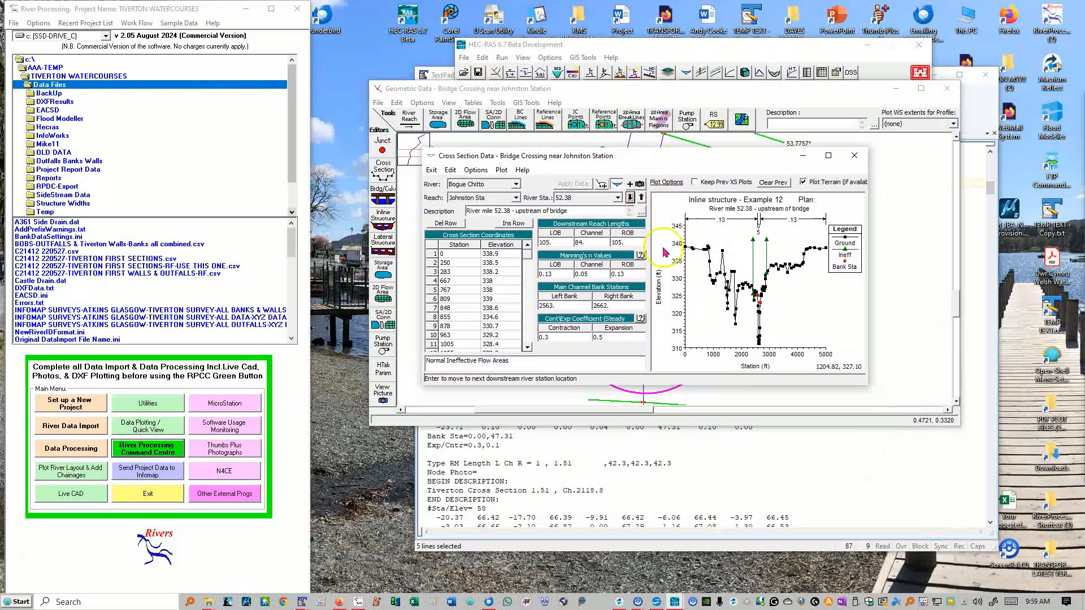
{"action": "left_click", "coordinate": [754, 242]}
{"action": "left_click", "coordinate": [754, 293]}
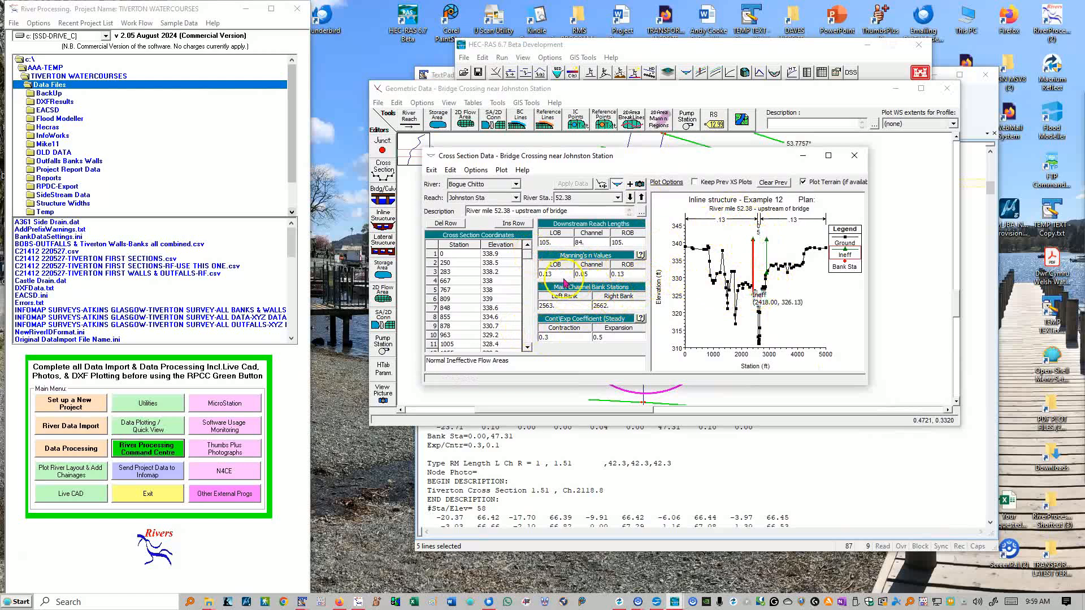
{"action": "left_click", "coordinate": [626, 275]}
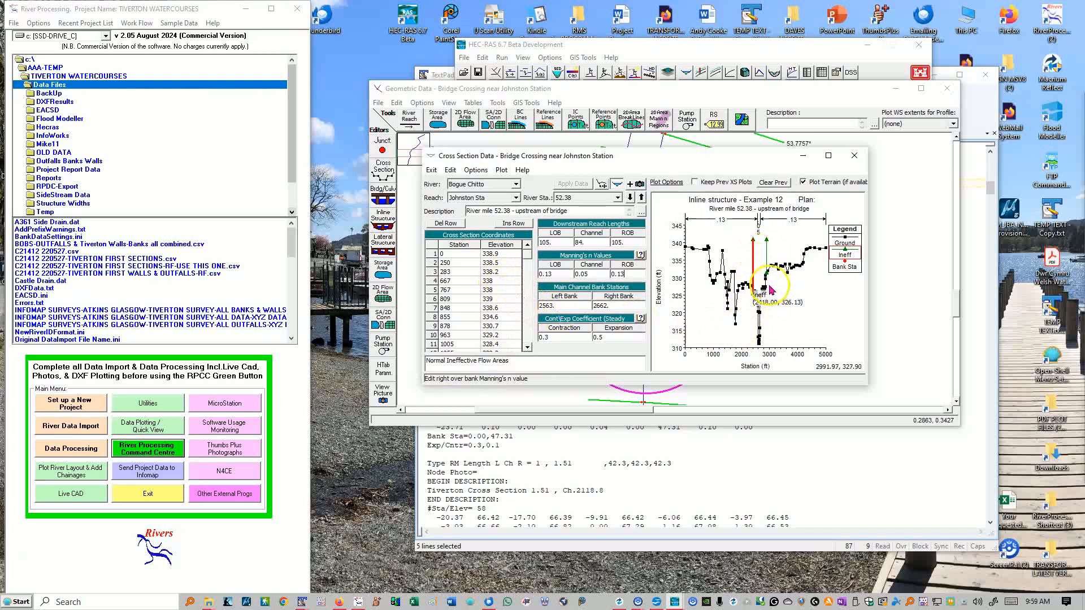
{"action": "left_click", "coordinate": [764, 289]}
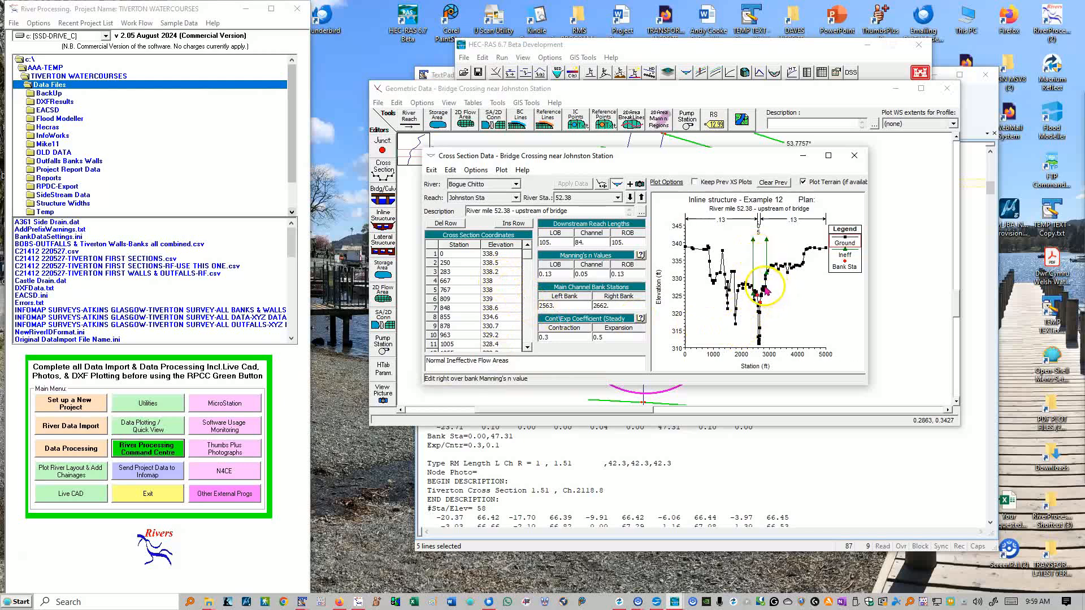
{"action": "left_click", "coordinate": [767, 242]}
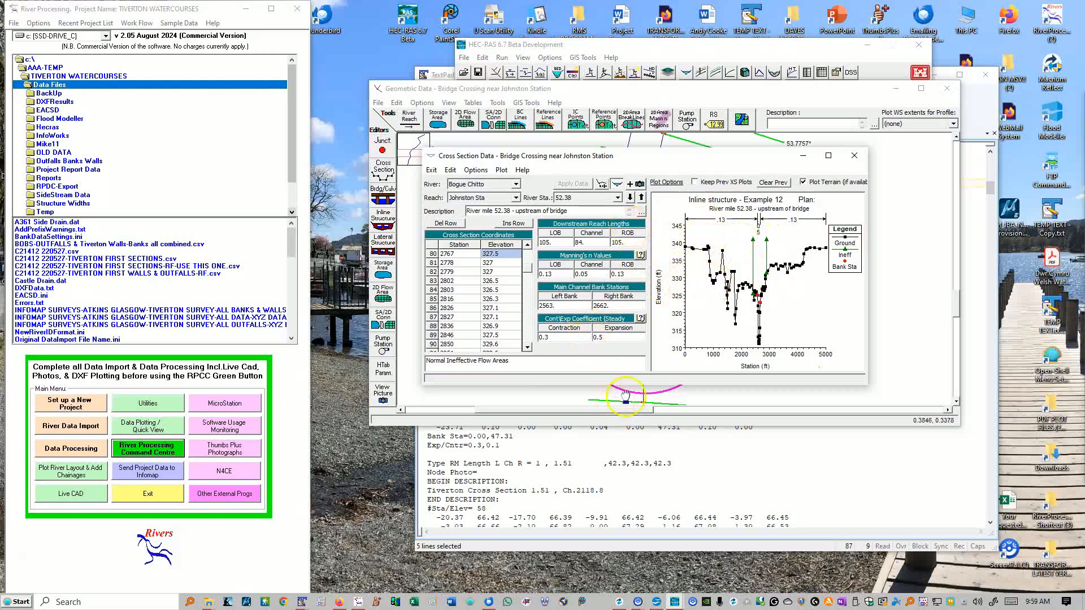
Step: Switch to the River Exe geometry file in TextPad, highlight its final block for cross section 1.01d, and return to cross section 1.51
{"action": "left_click", "coordinate": [642, 462]}
{"action": "scroll", "coordinate": [624, 304], "scroll_direction": "down", "scroll_amount": 7}
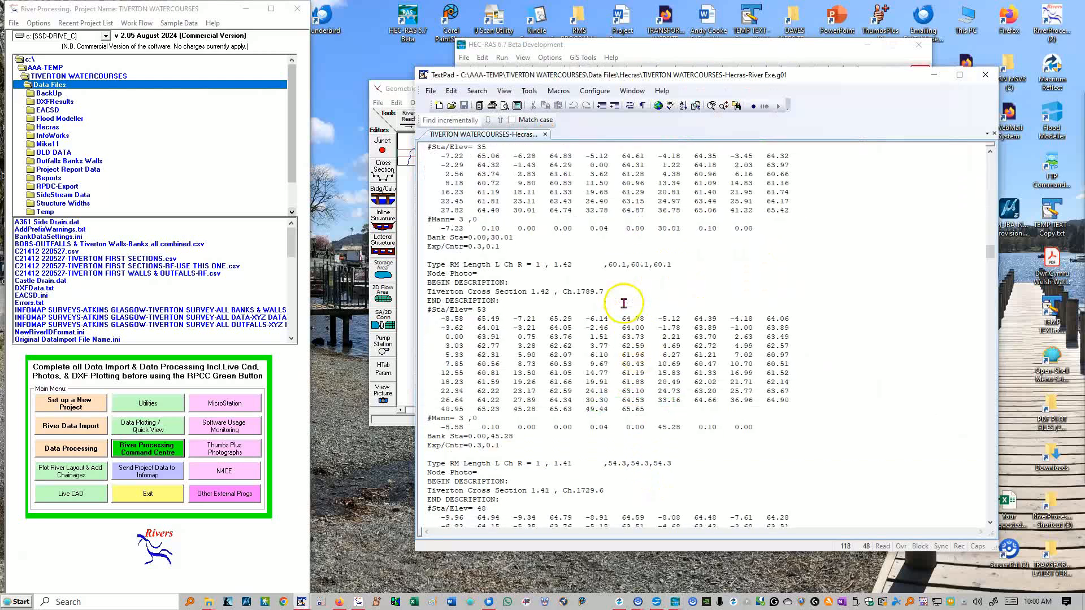
{"action": "scroll", "coordinate": [624, 304], "scroll_direction": "down", "scroll_amount": 12}
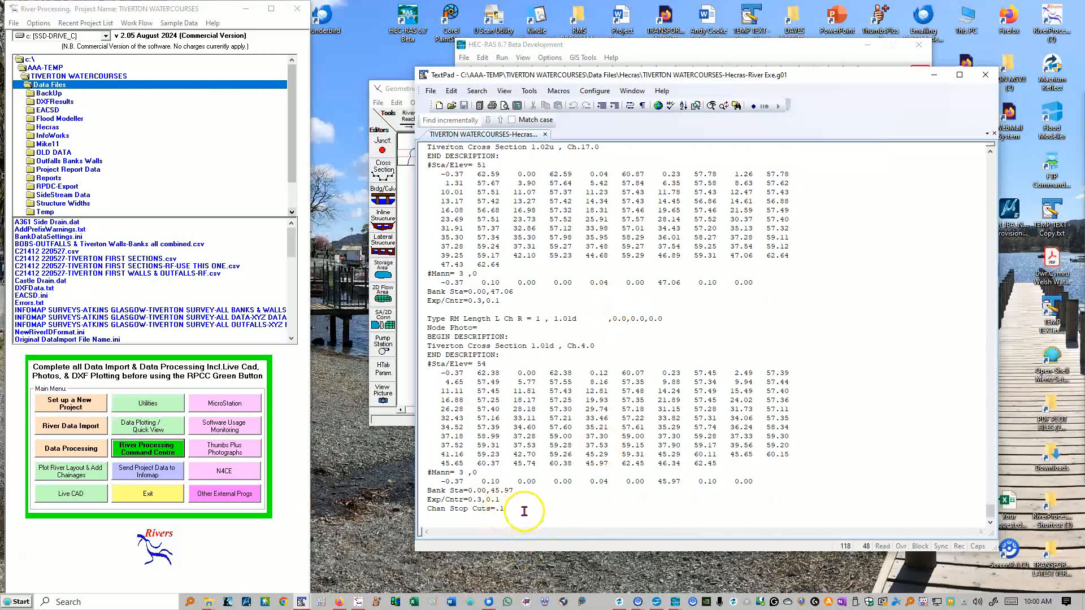
{"action": "left_click_drag", "start_coordinate": [524, 511], "coordinate": [401, 314]}
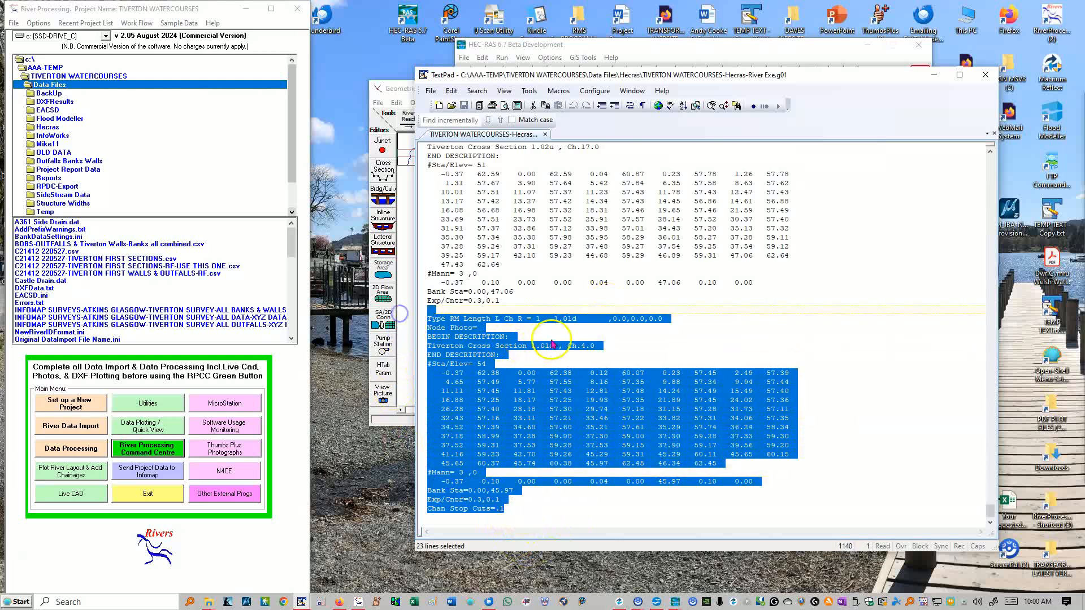
{"action": "left_click_drag", "start_coordinate": [996, 515], "coordinate": [1006, 199]}
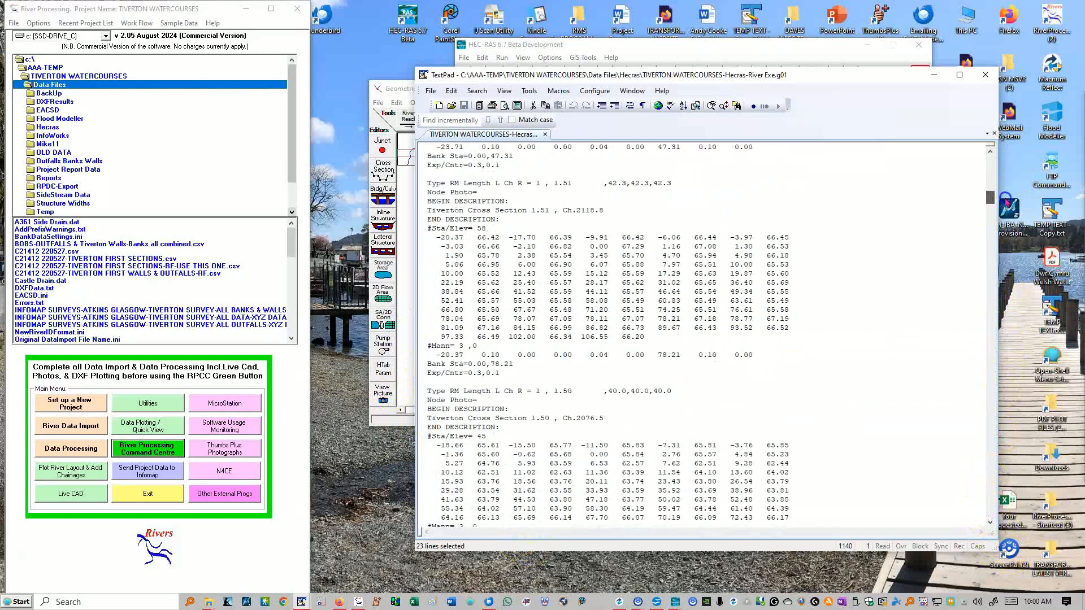
Step: Close the River Exe geometry text file and move the cross section data off the bridge crossing in the schematic
{"action": "left_click", "coordinate": [987, 76]}
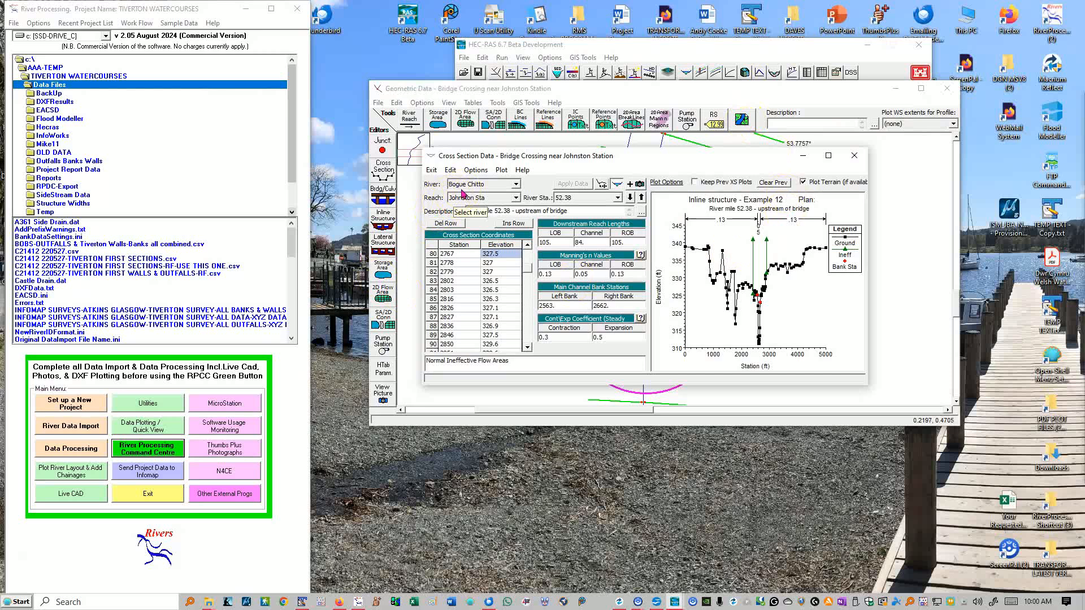
{"action": "left_click_drag", "start_coordinate": [647, 160], "coordinate": [654, 380]}
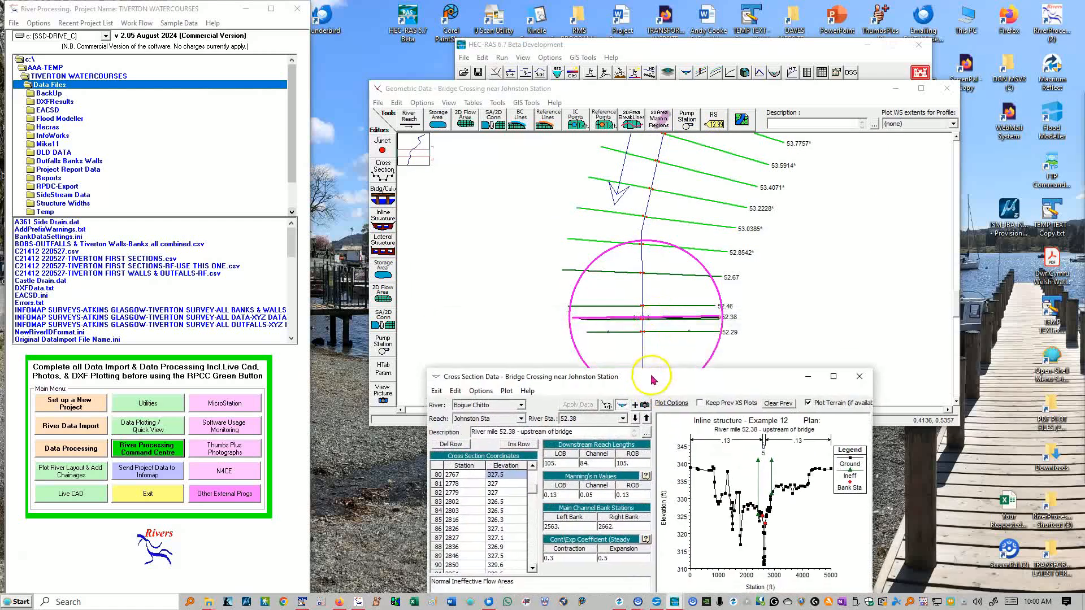